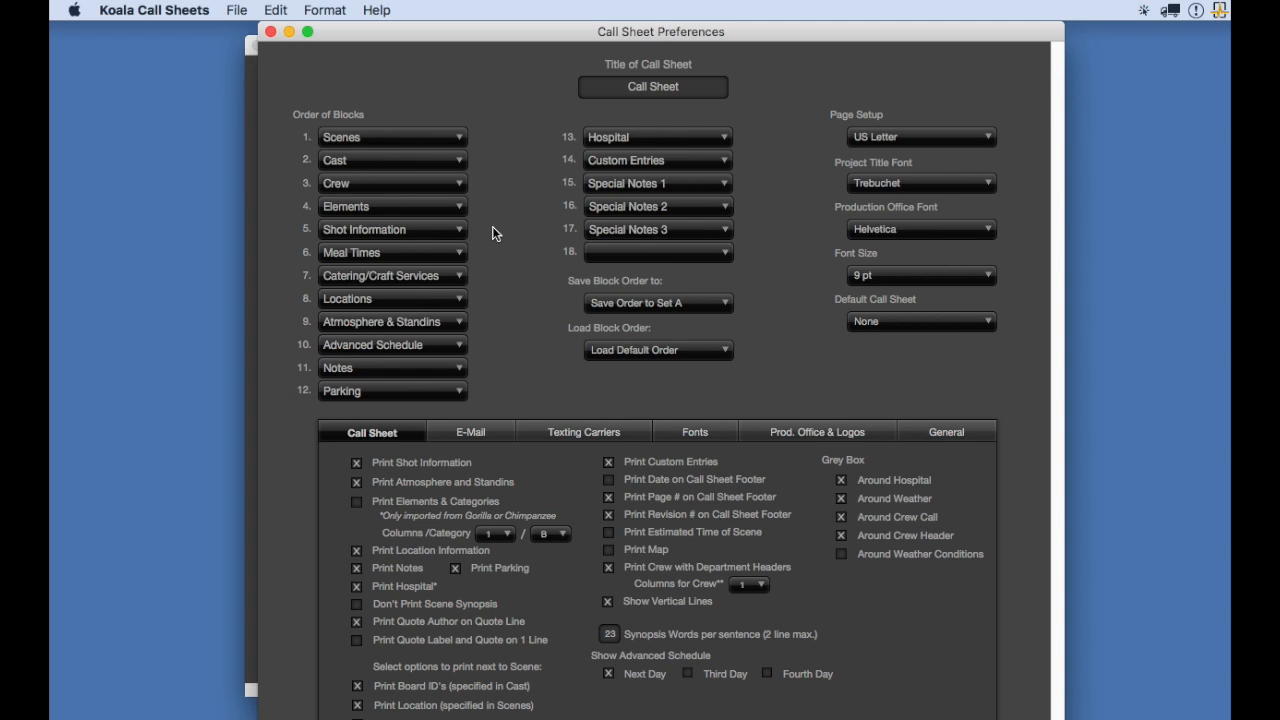
Set block 4 of the call sheet order to Skip and block 1 to Quote of the Day
click(412, 208)
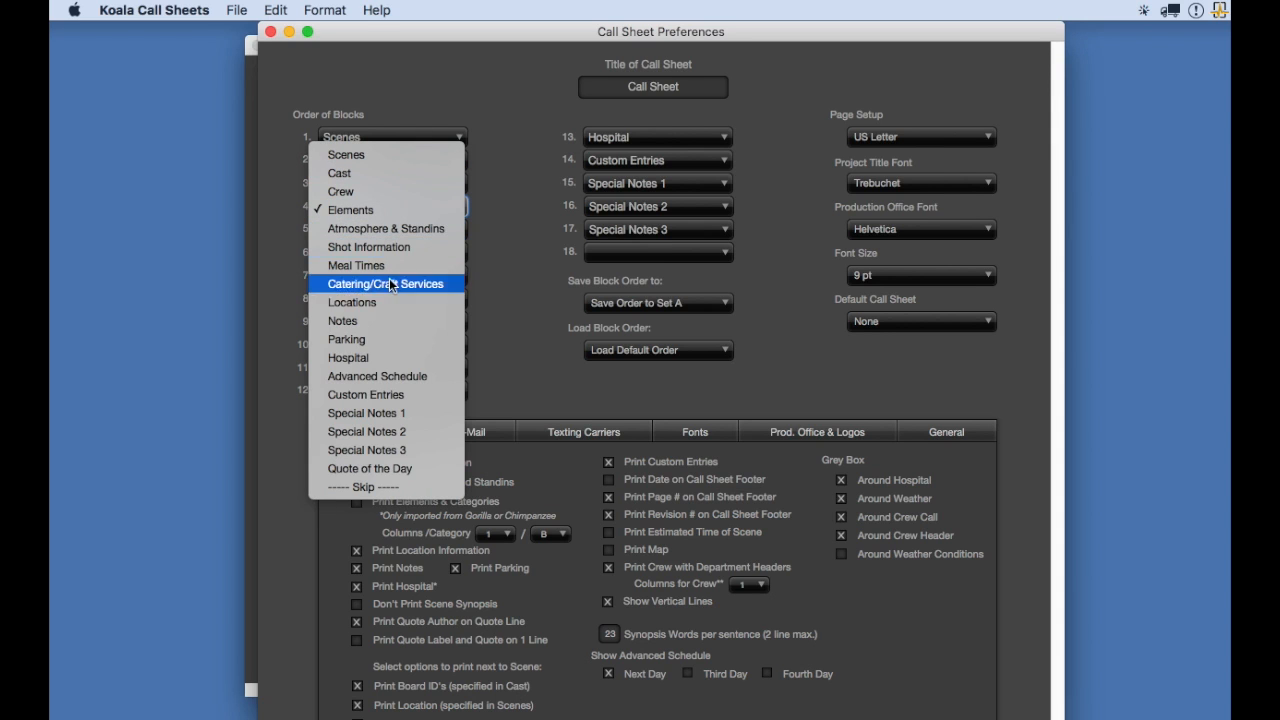
click(388, 488)
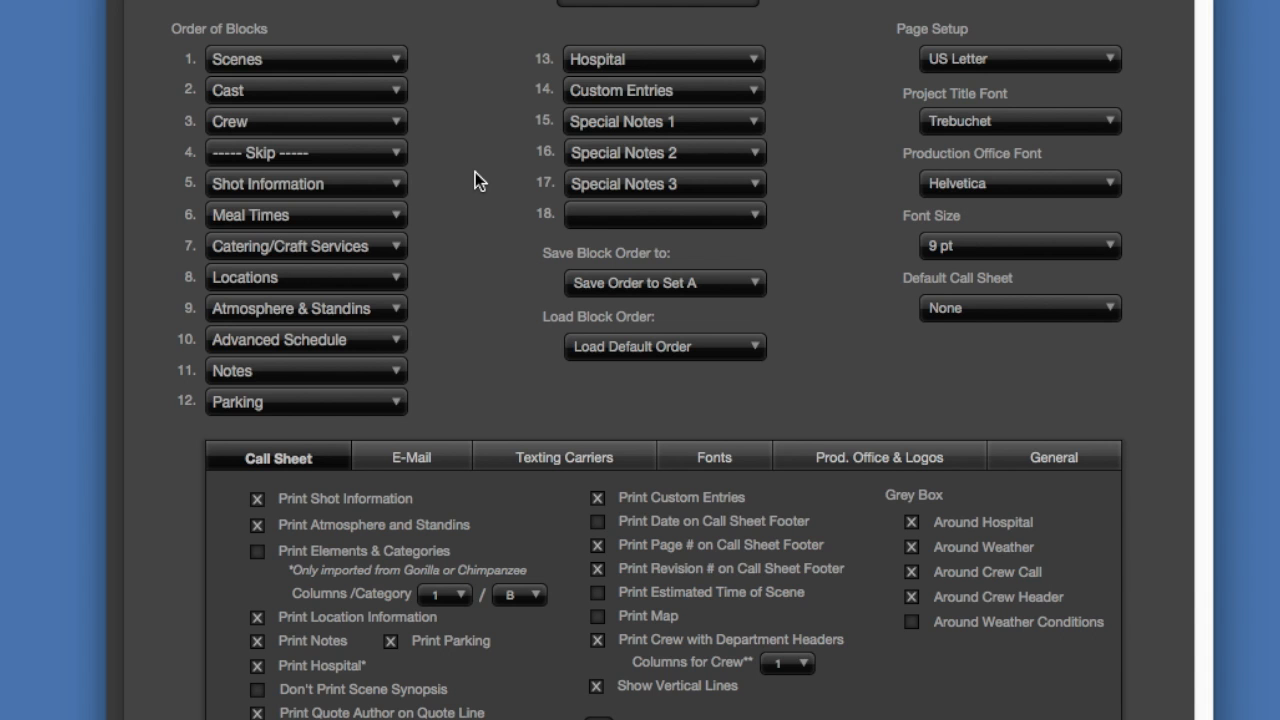
click(334, 67)
click(350, 488)
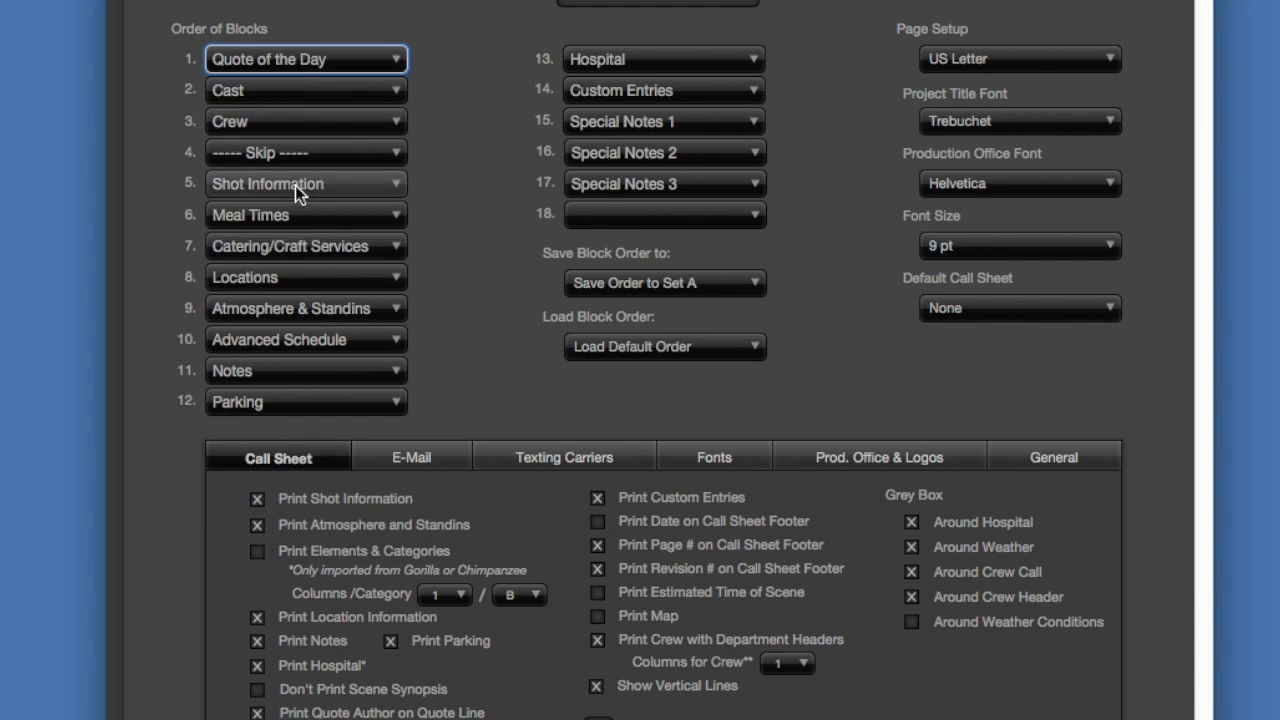
Set blocks 2, 3 and 4 to Scenes, Cast and Crew, and save the block order to Set A
click(296, 91)
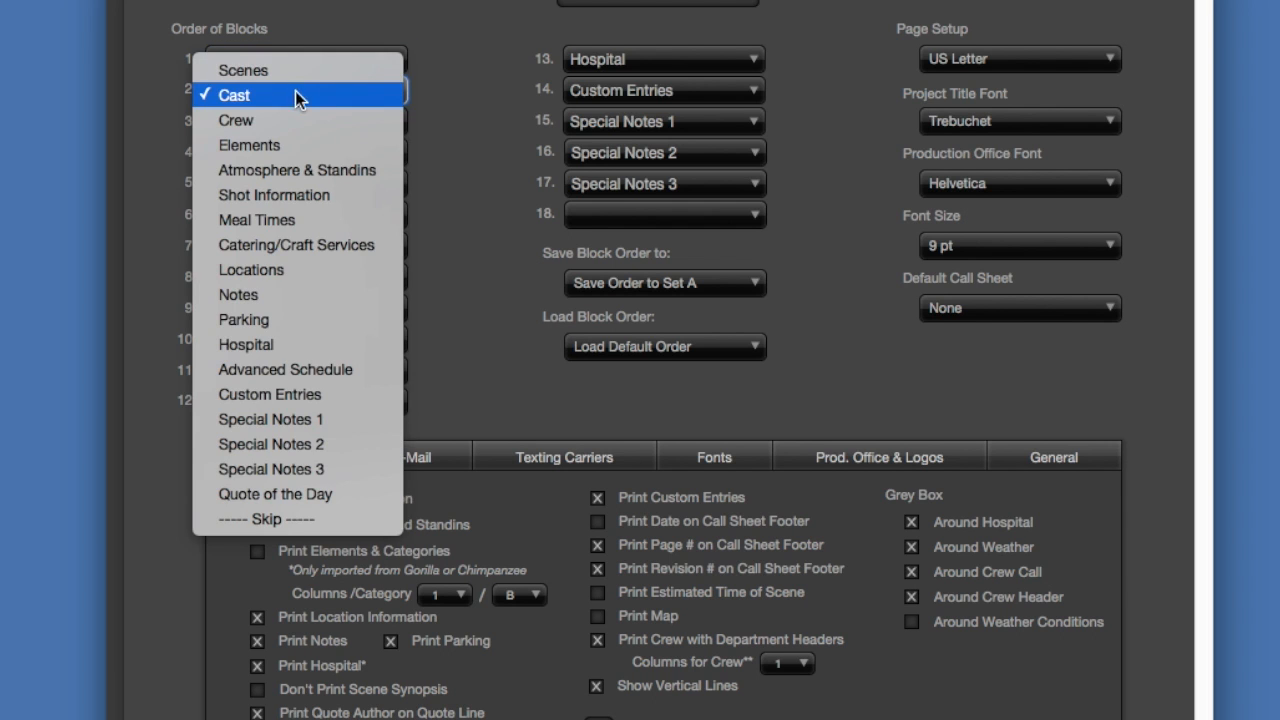
click(292, 75)
click(283, 122)
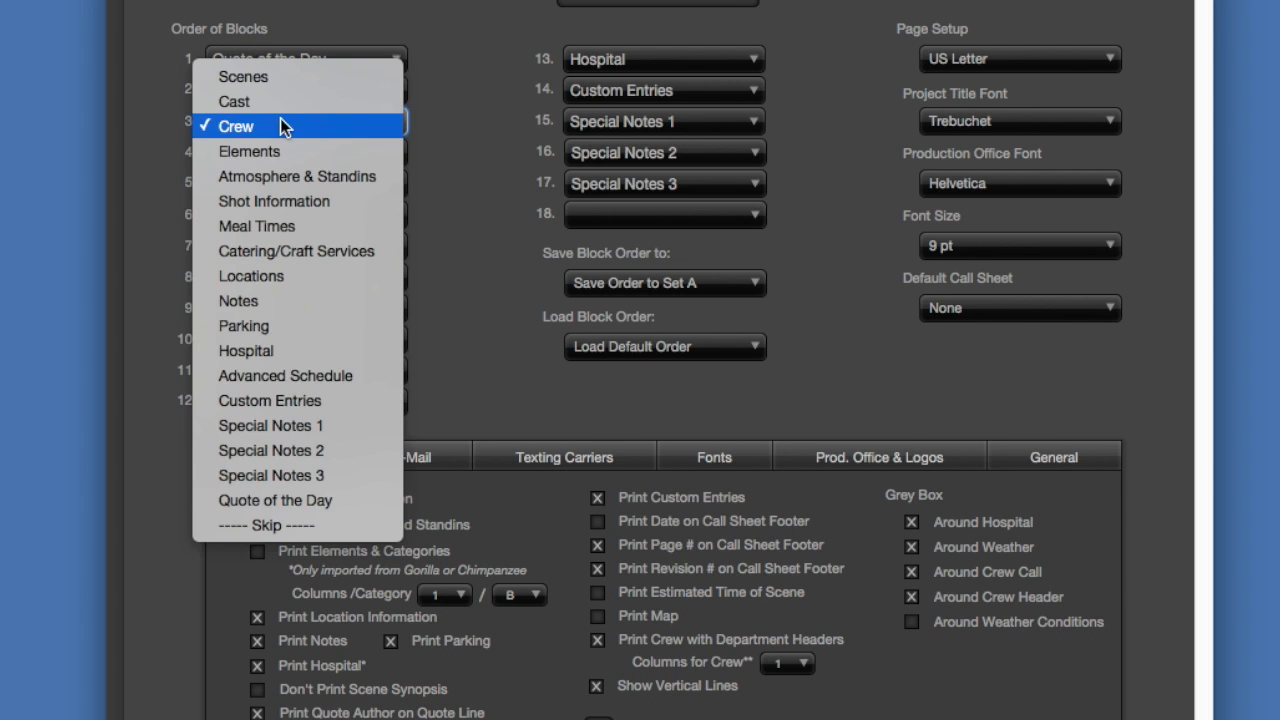
click(275, 102)
click(276, 157)
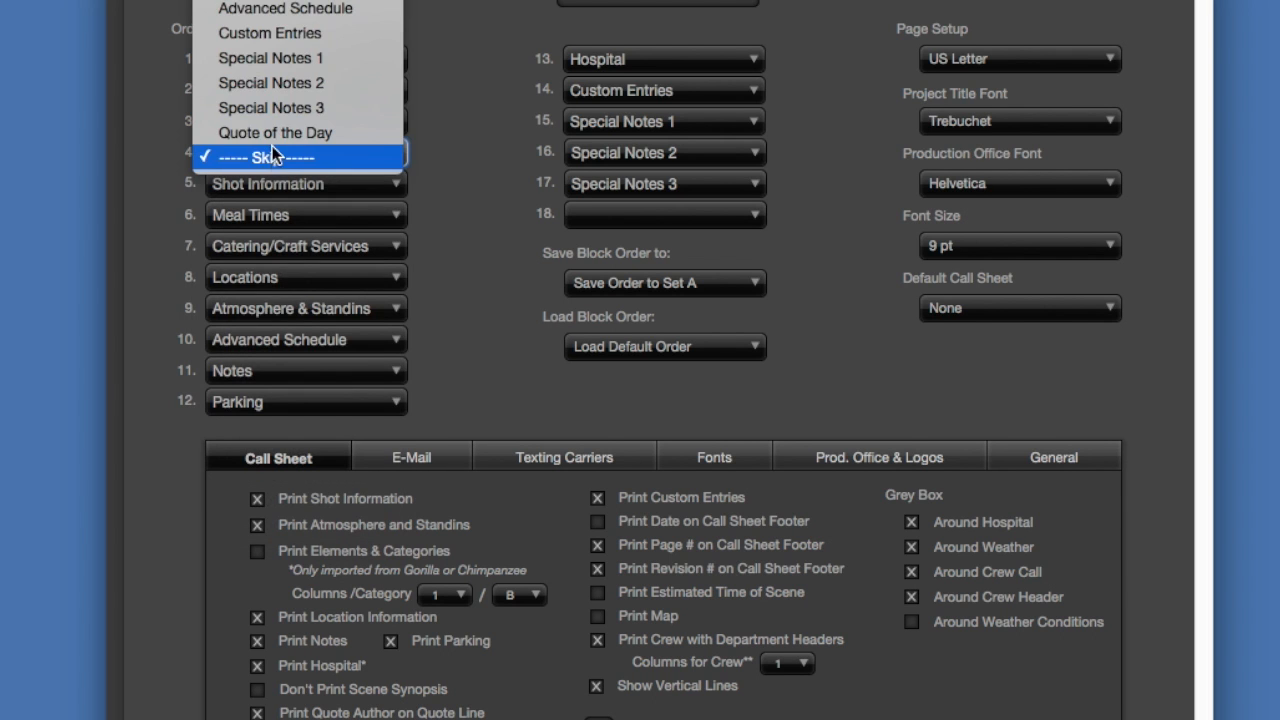
scroll(276, 157, up, 5)
scroll(300, 152, up, 3)
click(303, 152)
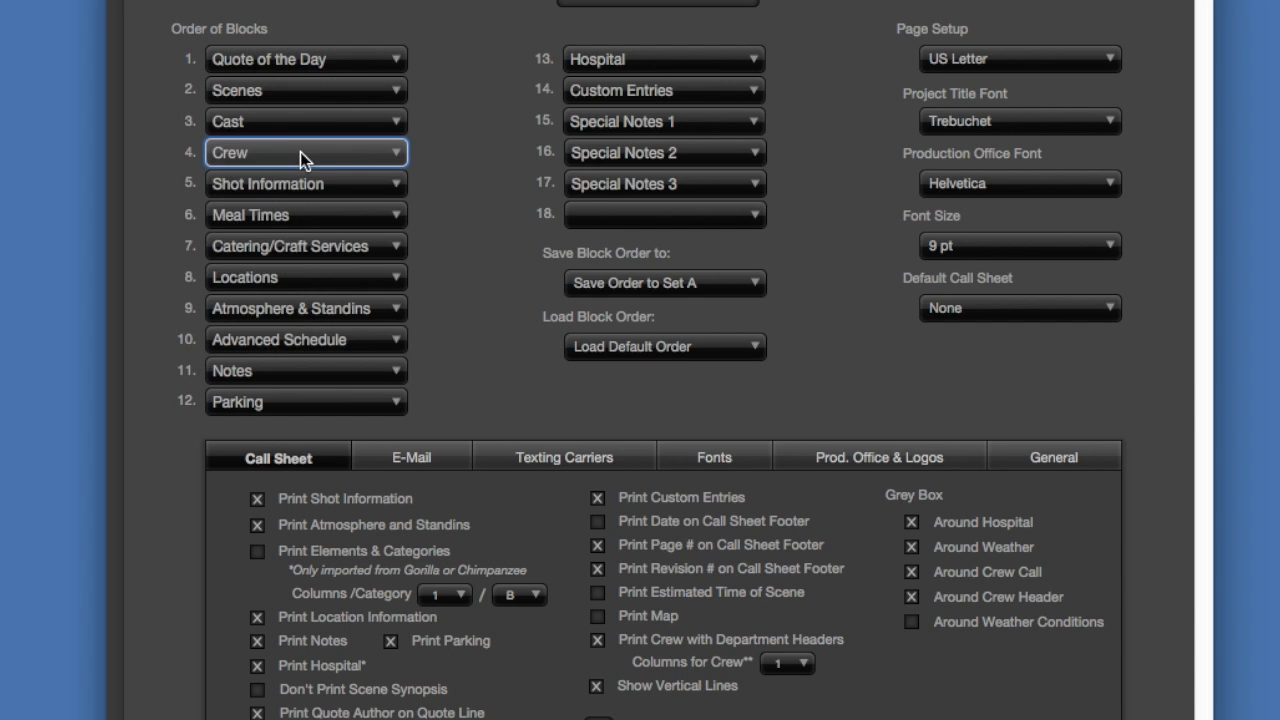
click(724, 289)
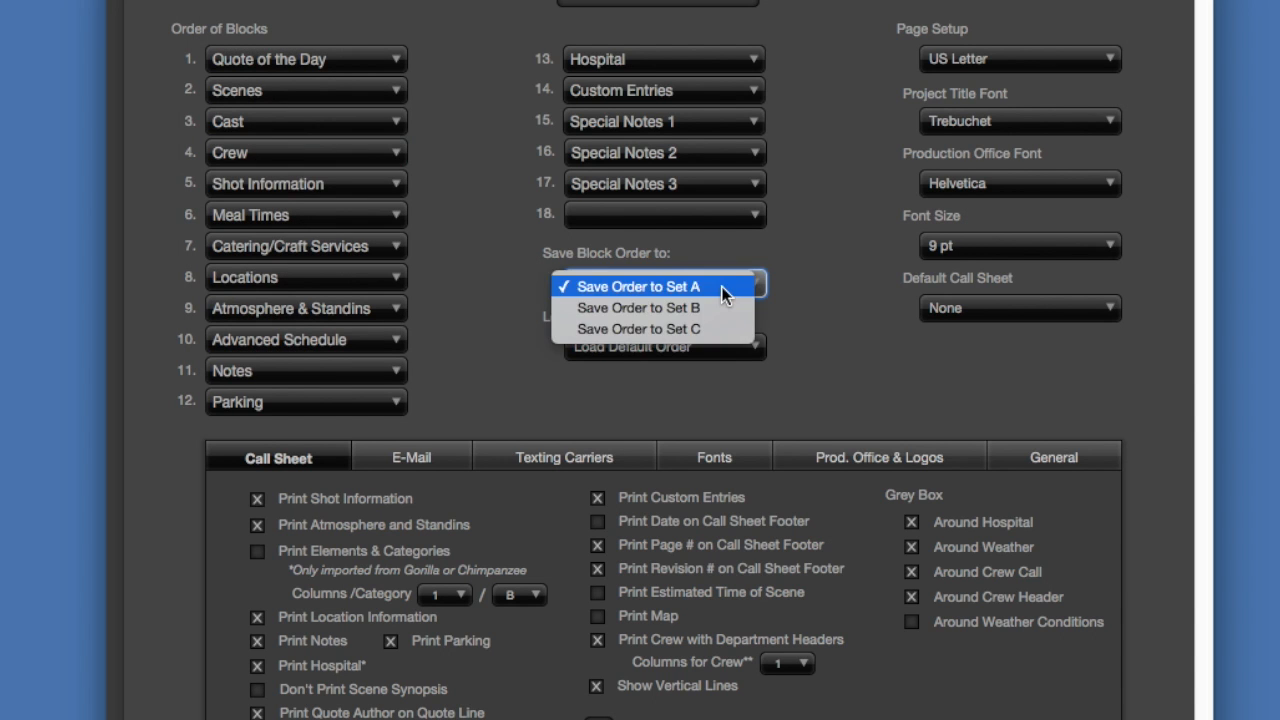
click(721, 286)
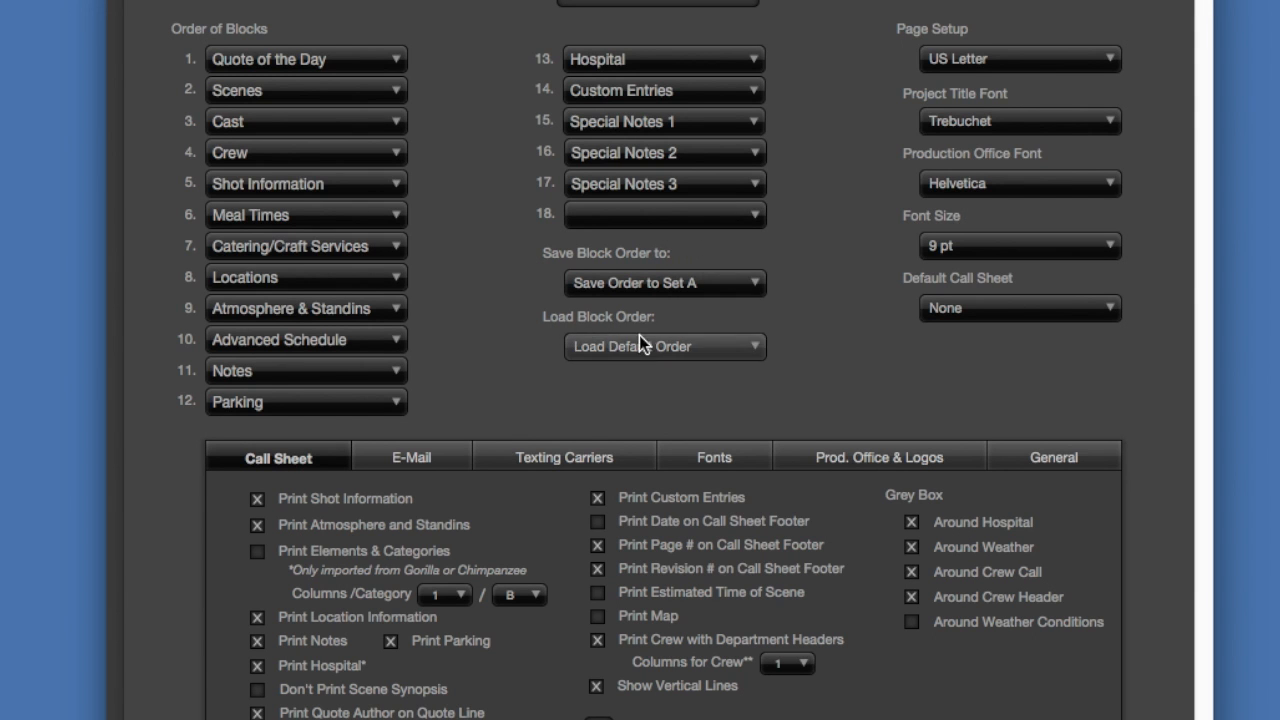
Load the default block order and switch back to the order stored in Set A
click(639, 345)
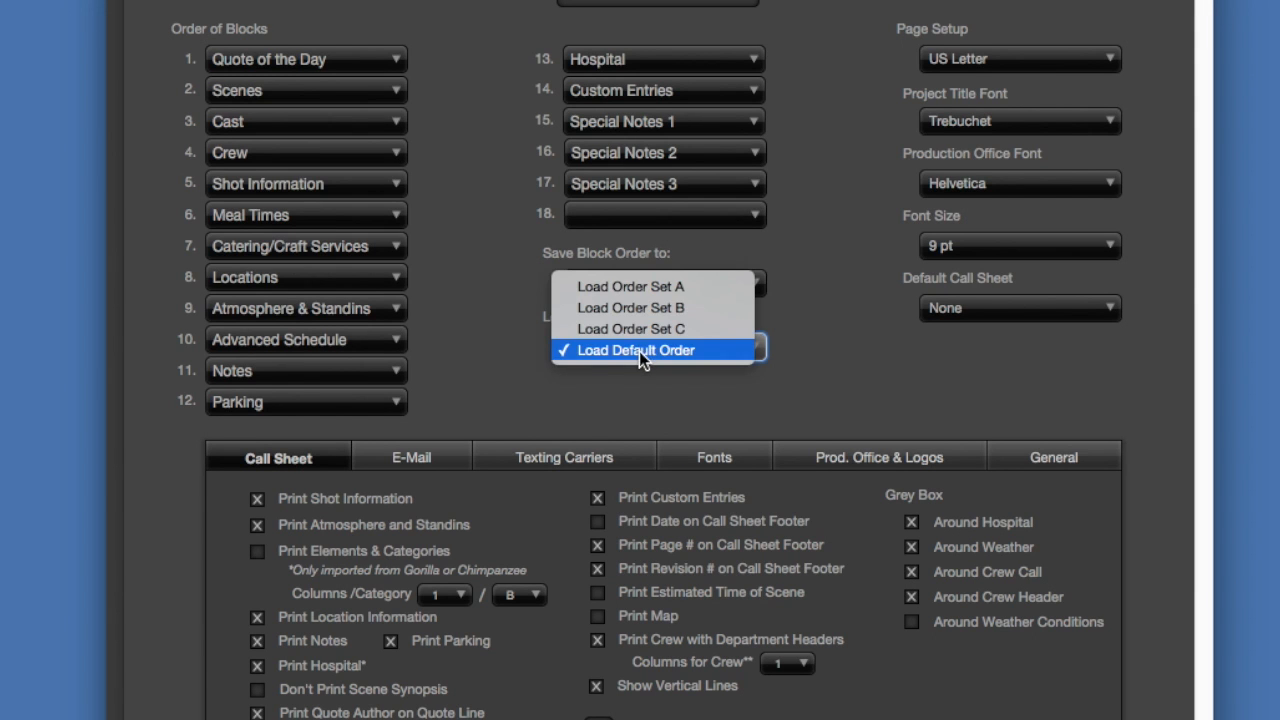
click(639, 350)
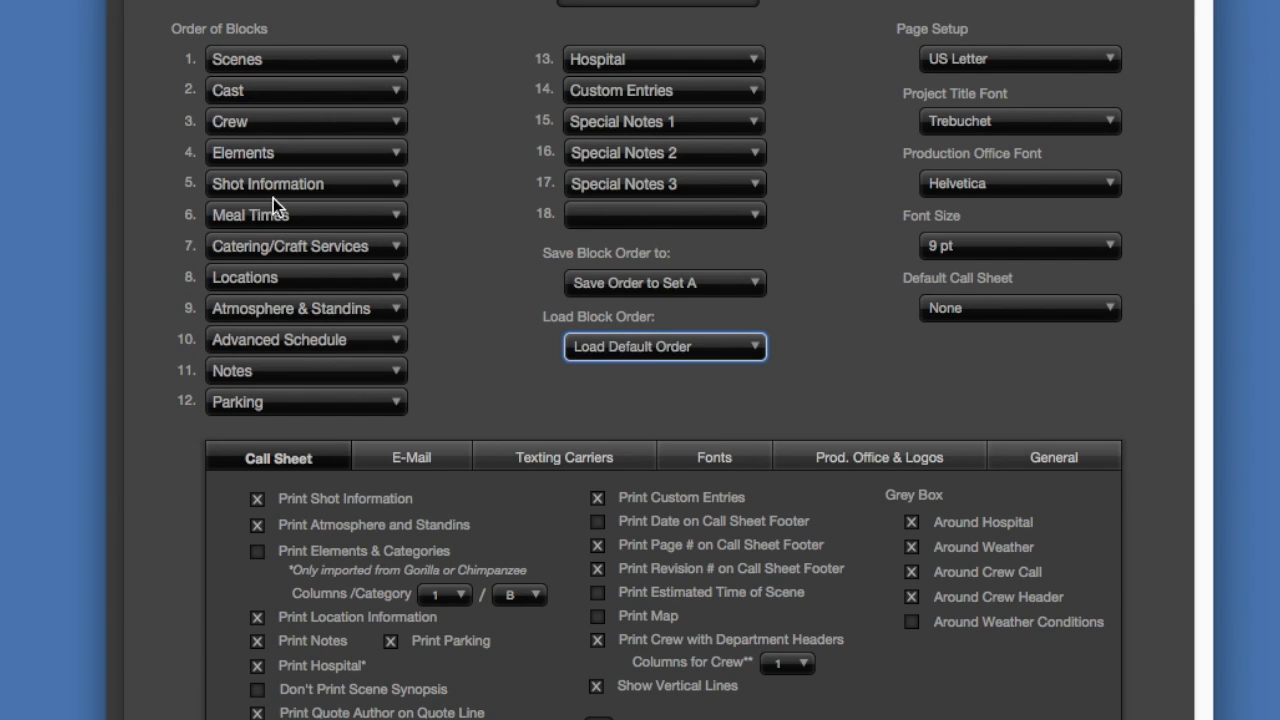
click(645, 346)
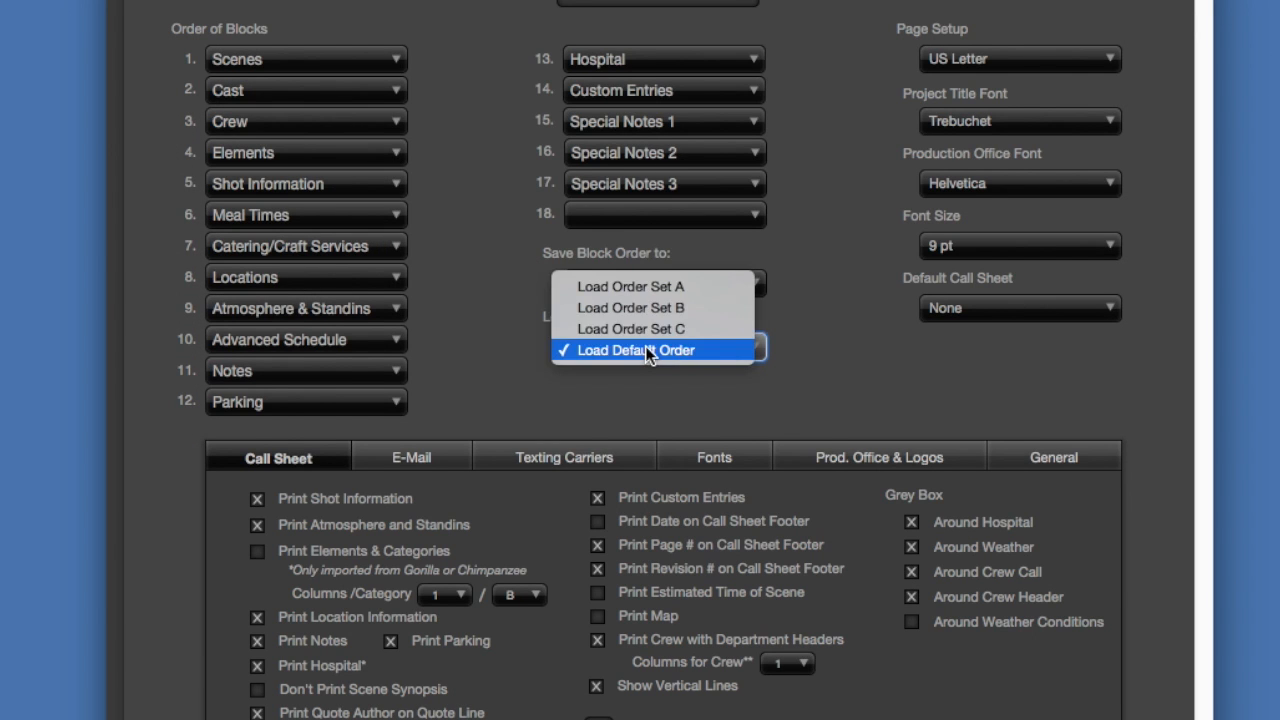
click(647, 289)
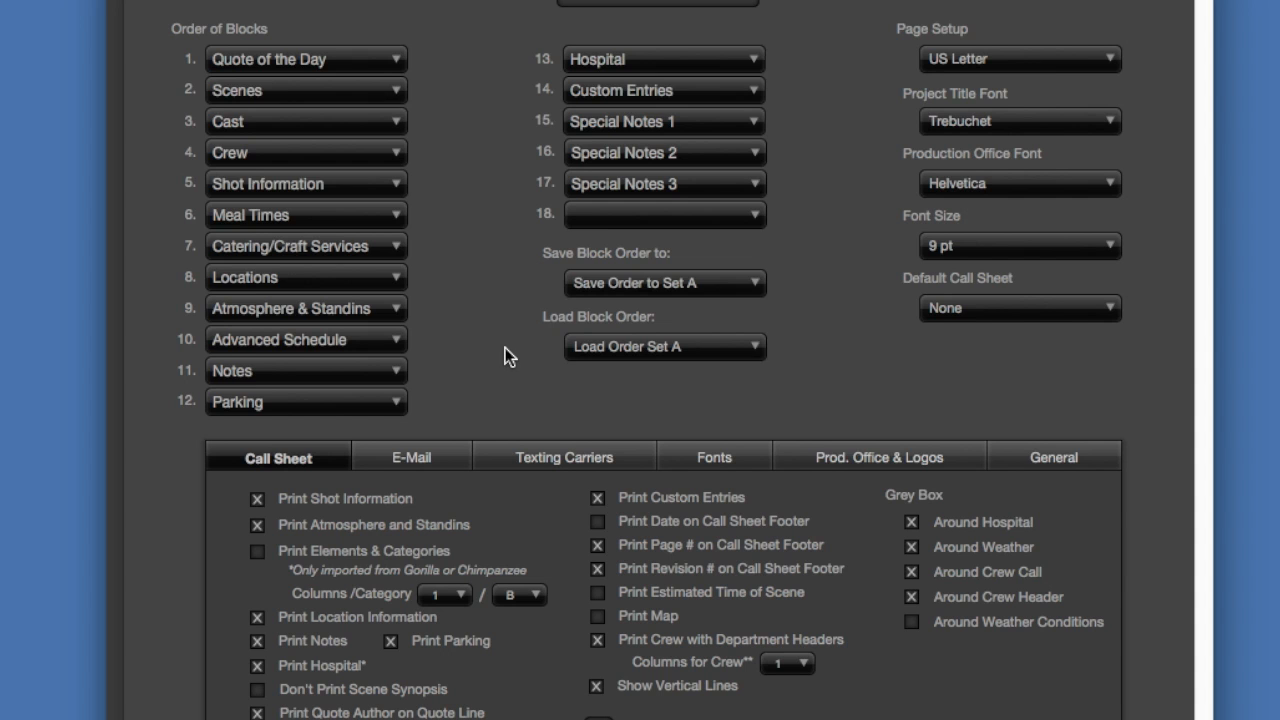
Examine the available choices for block order sets, page setup, project title font and font size
click(731, 286)
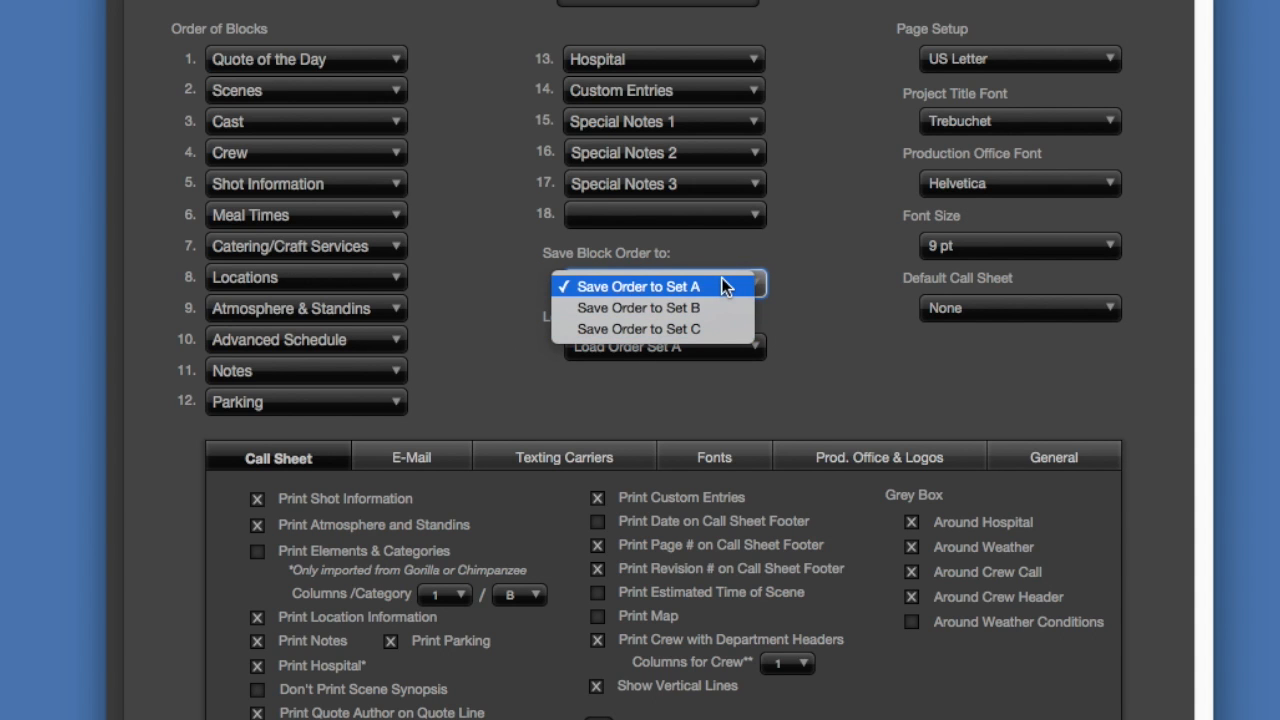
click(844, 268)
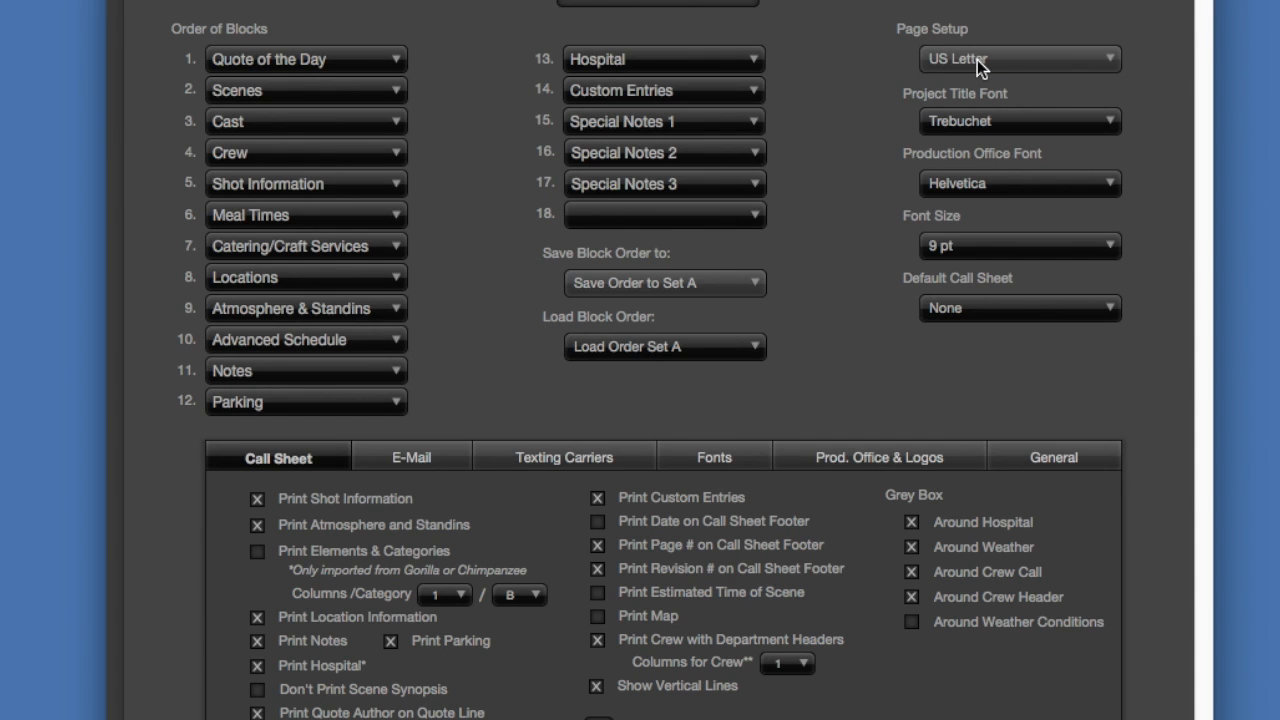
click(977, 60)
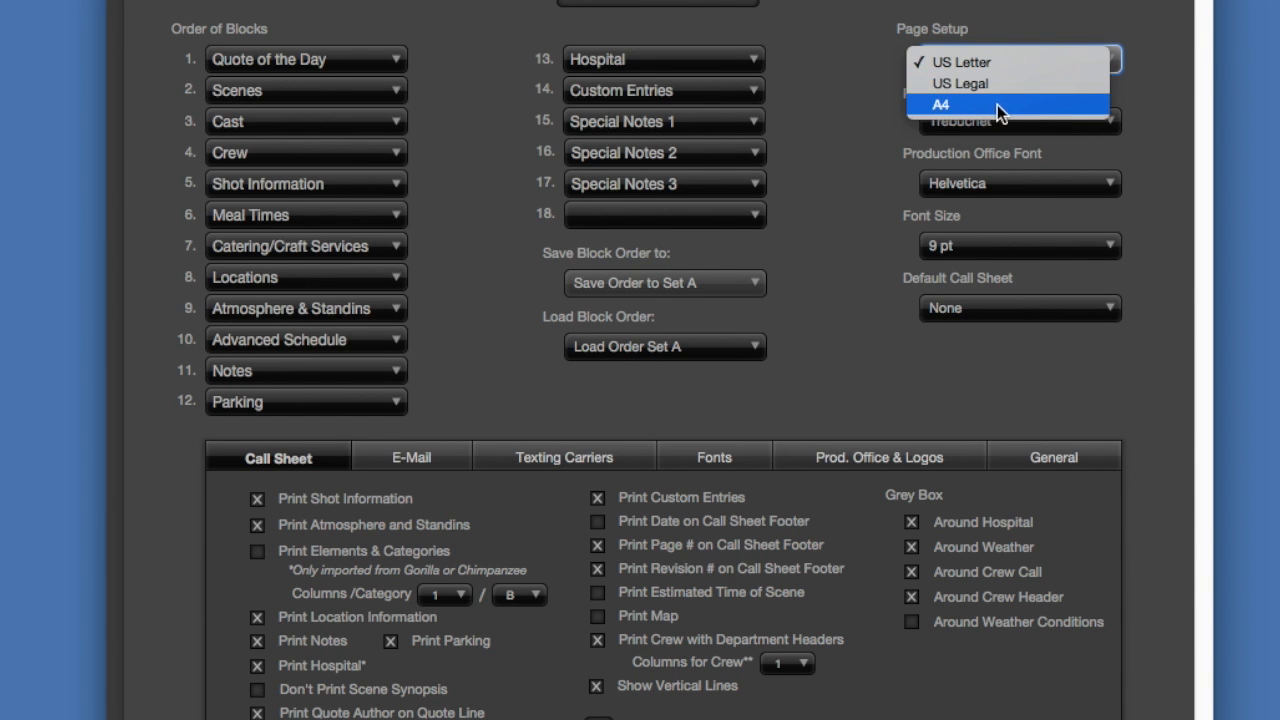
key(Escape)
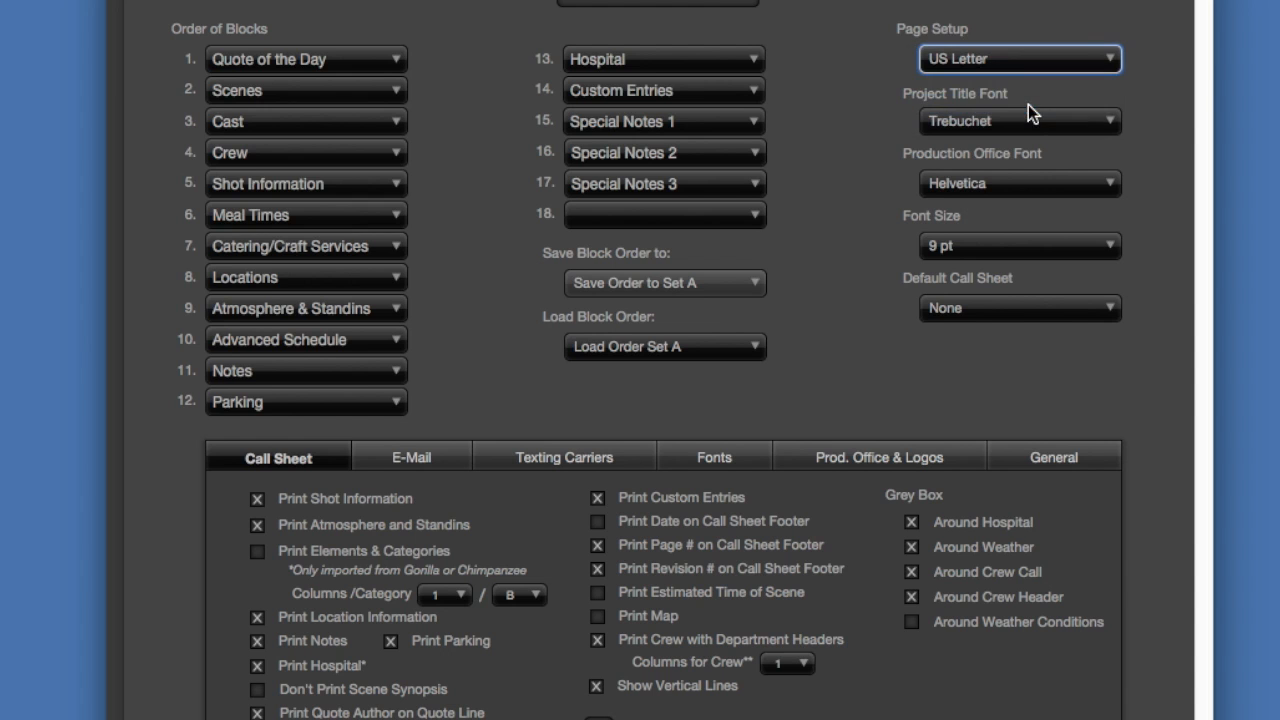
click(1029, 123)
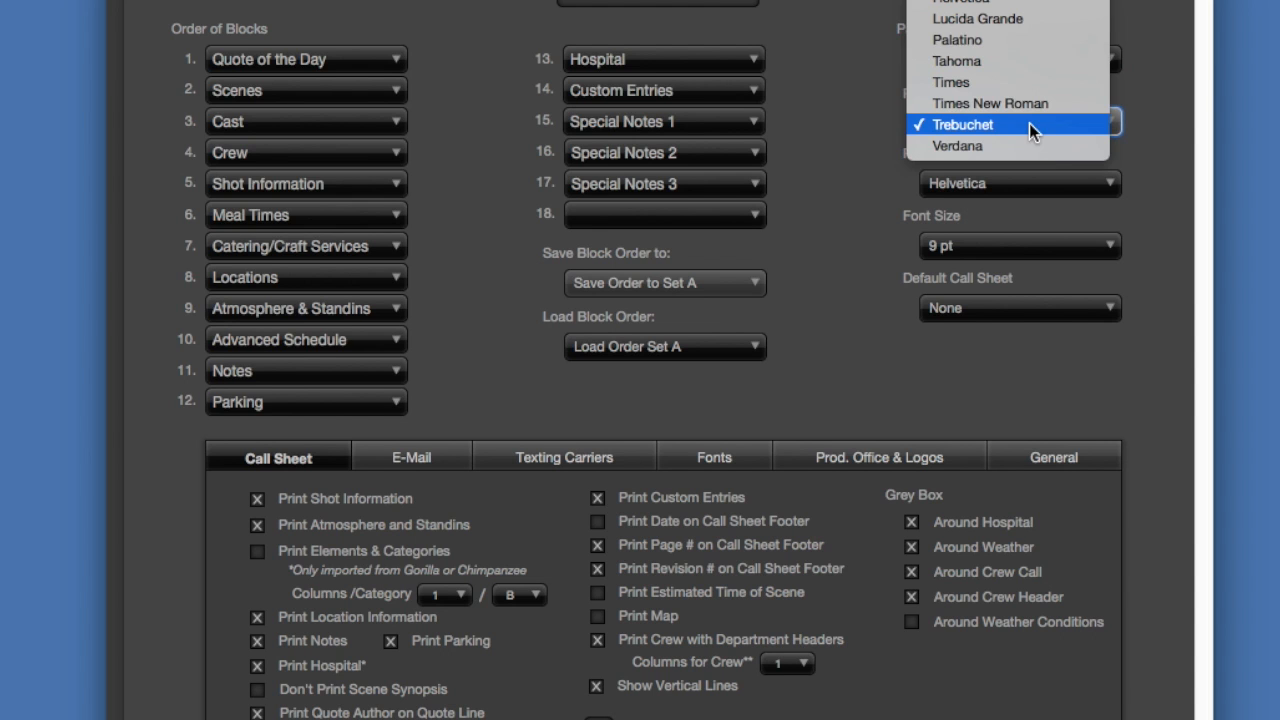
click(854, 131)
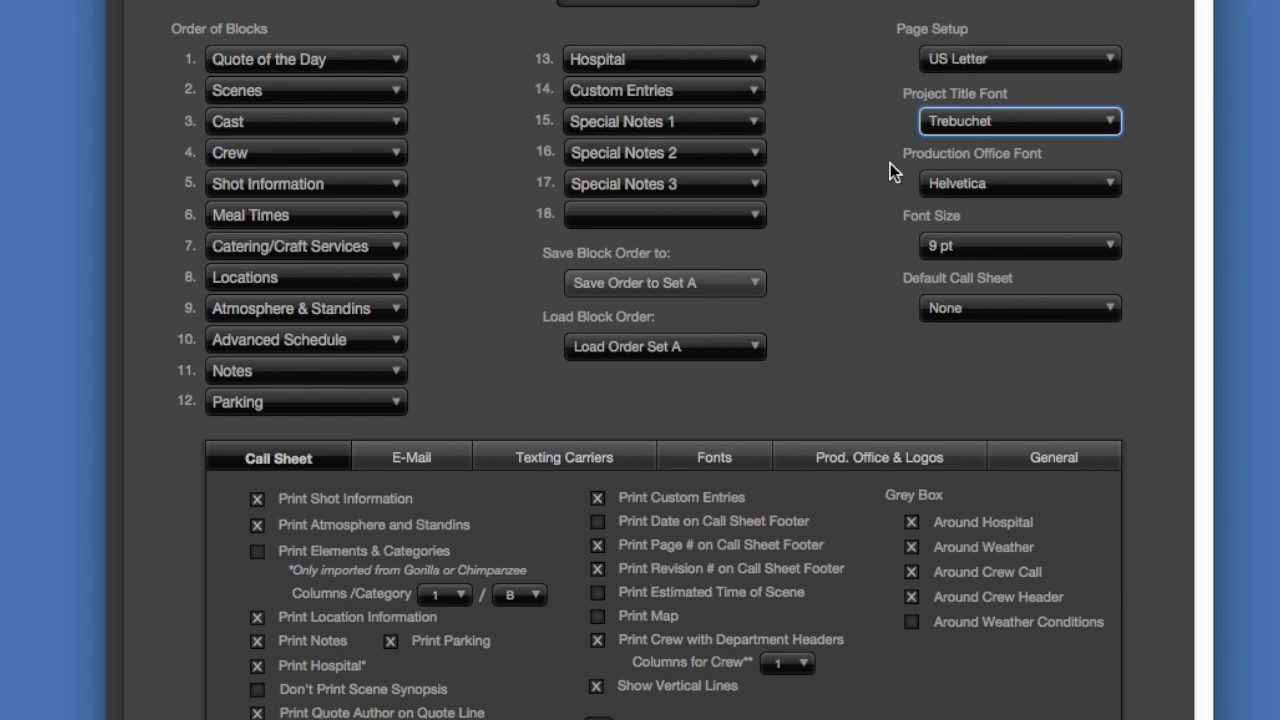
click(968, 244)
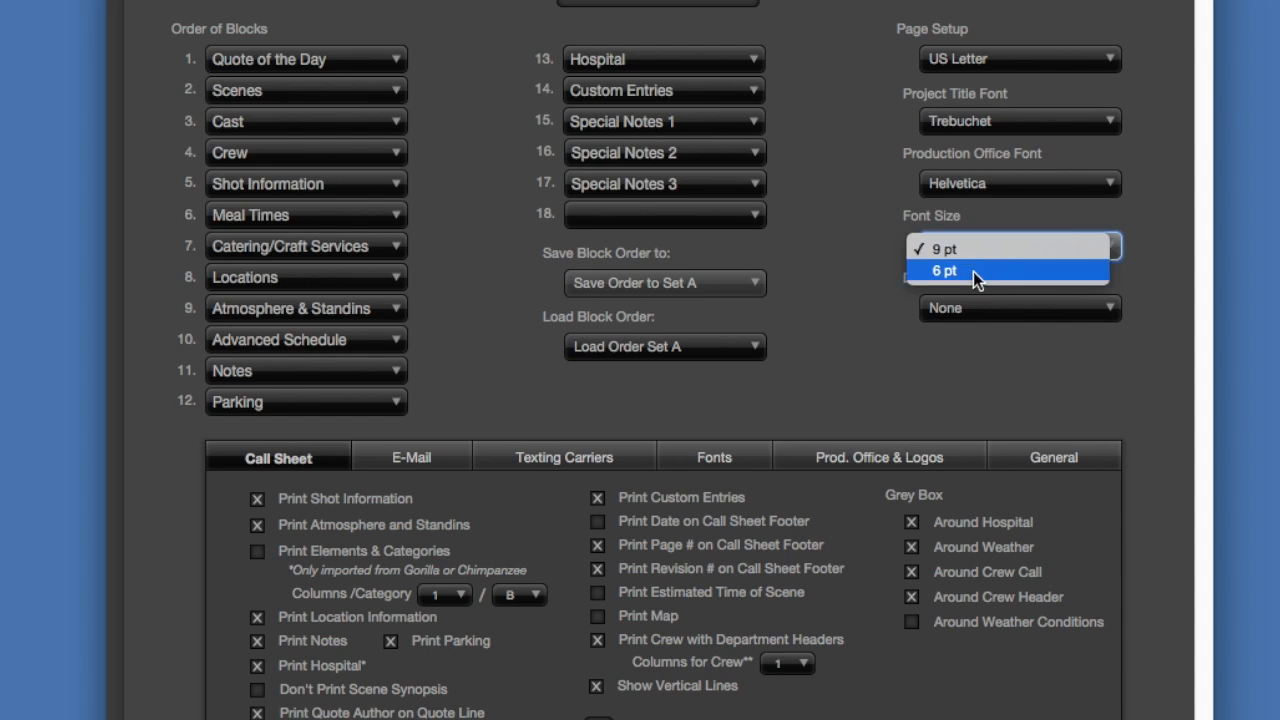
click(806, 236)
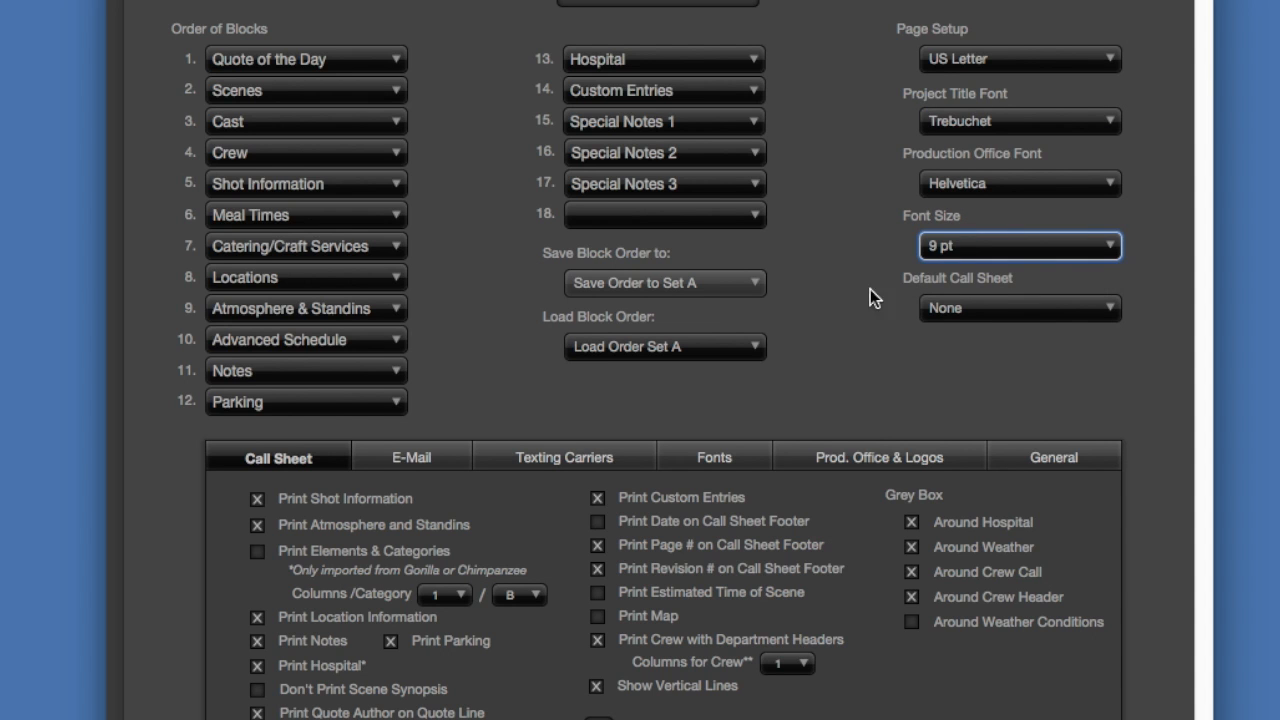
Set the default call sheet to Call Sheet #12
click(998, 316)
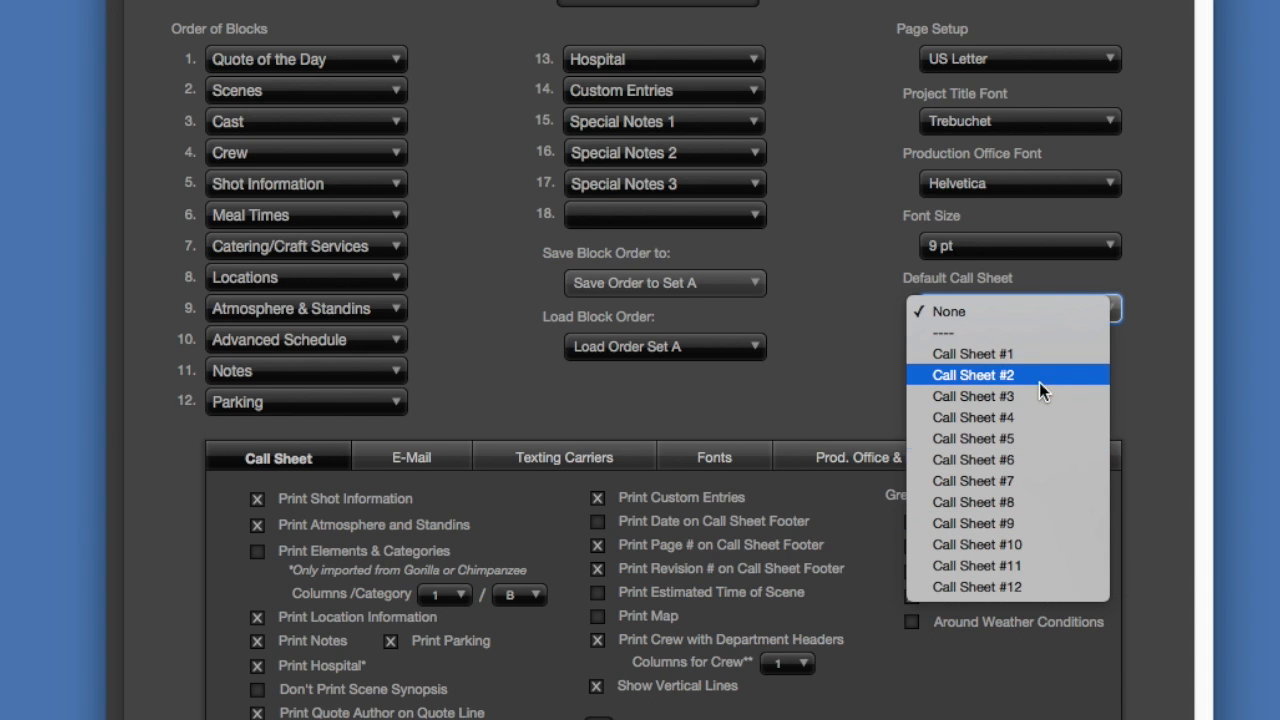
click(1037, 588)
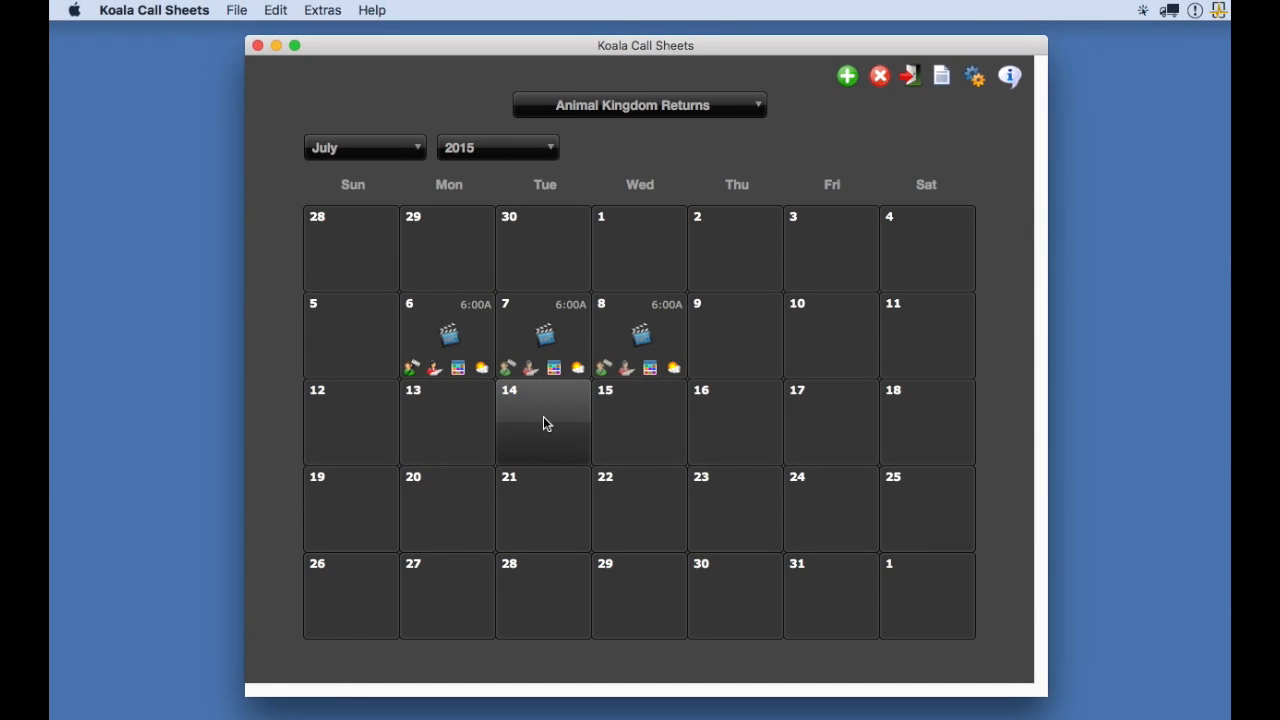
Open the July 6 shoot day, generate its call sheet report with the default template, and close it
double_click(450, 334)
drag(676, 260, 471, 138)
click(360, 391)
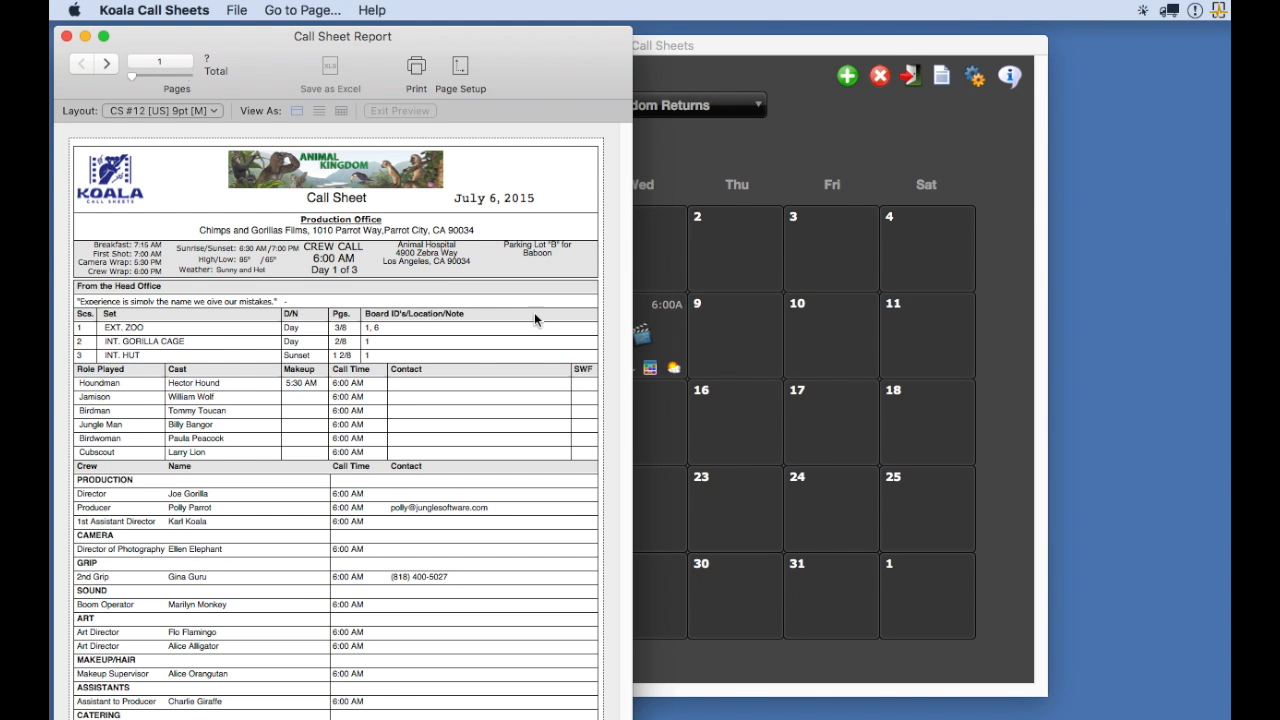
click(67, 37)
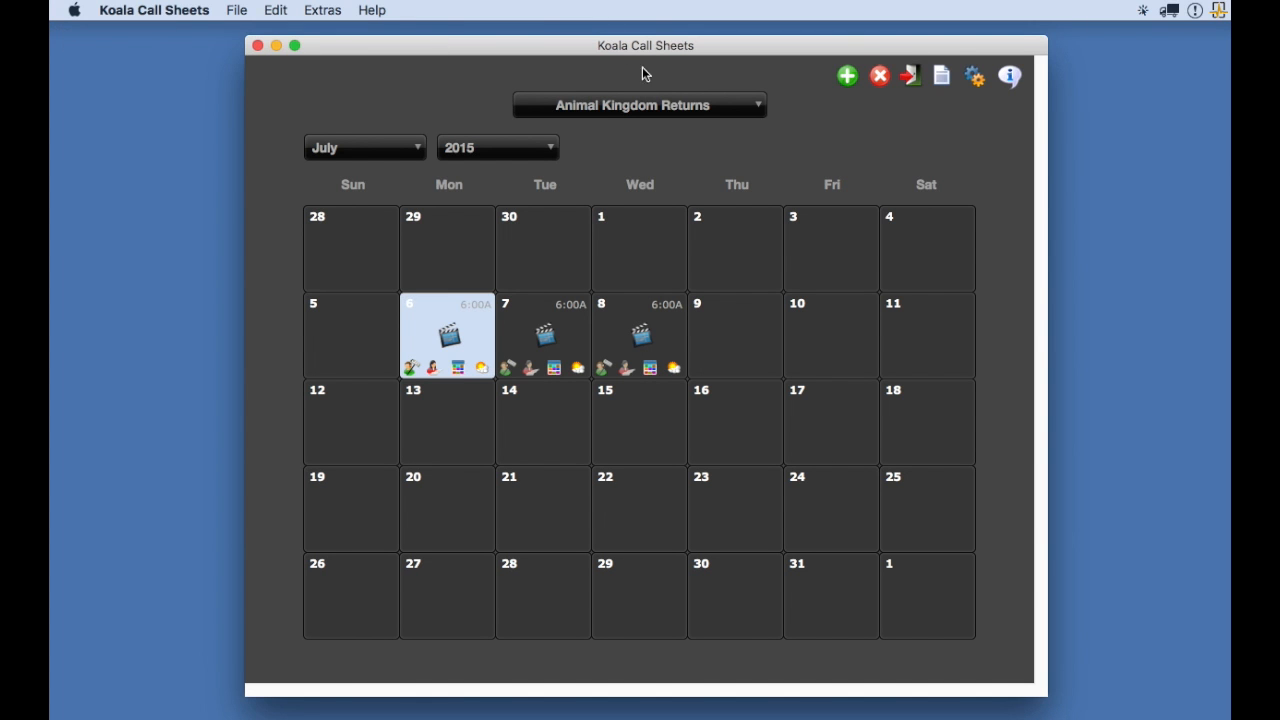
Reopen the call sheet preferences and set the default call sheet to None
click(974, 76)
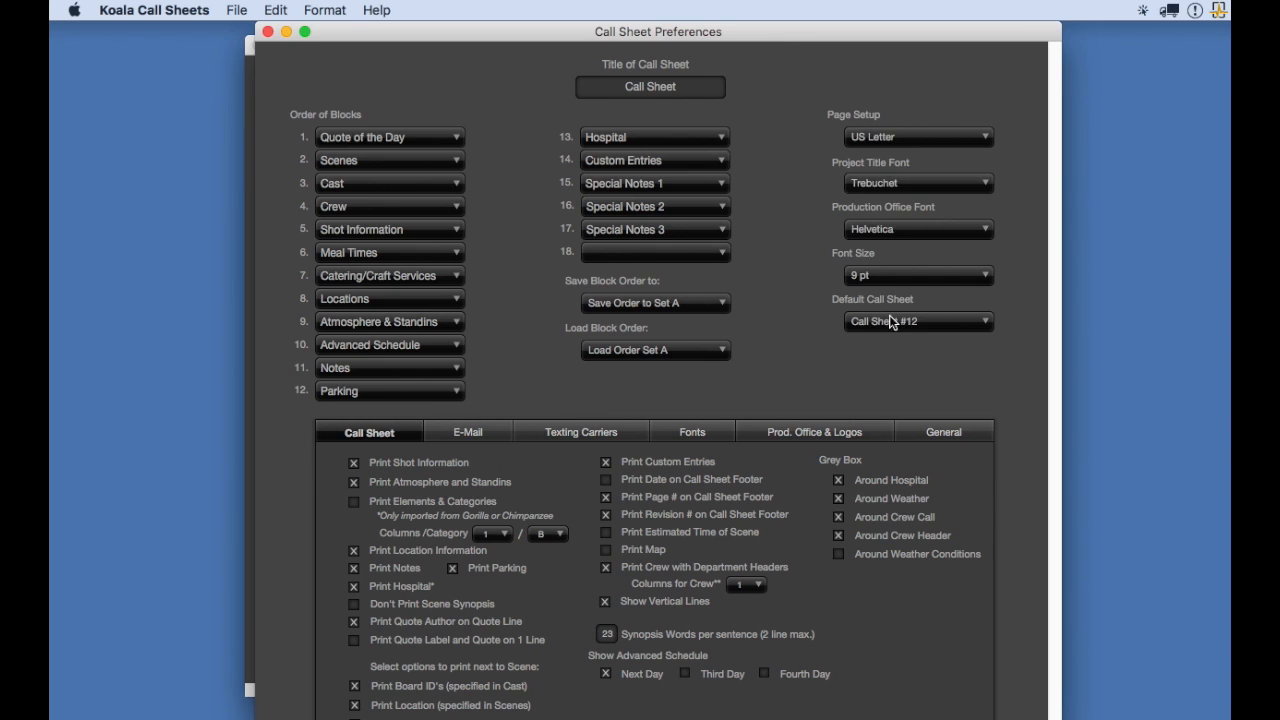
click(892, 320)
click(869, 119)
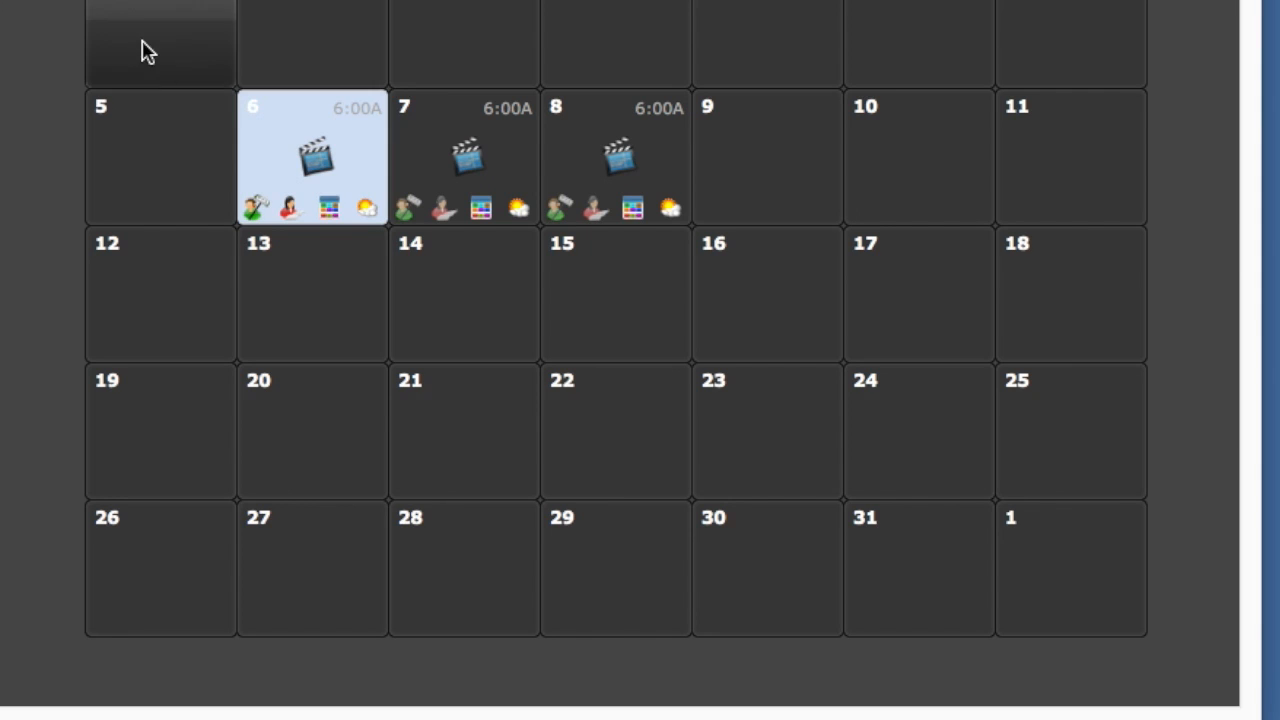
Open the July 6 shoot day and preview its call sheet with the Call Sheet #1 template
double_click(312, 155)
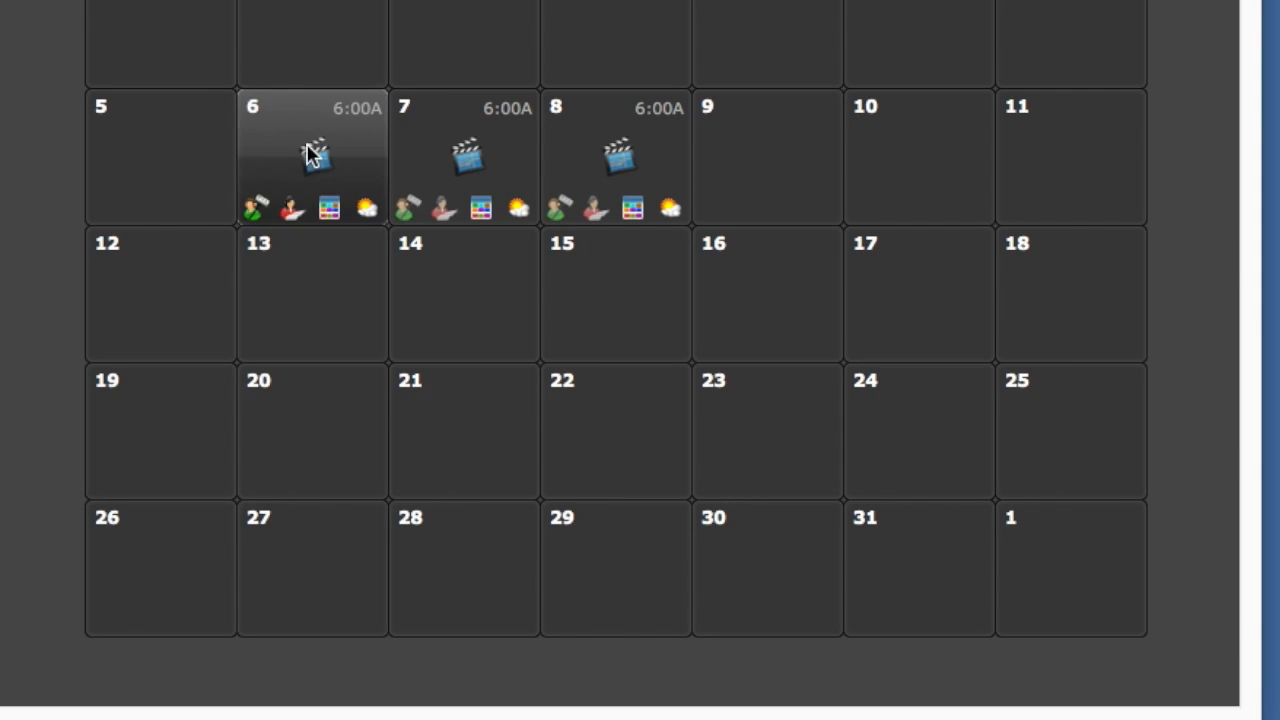
click(480, 450)
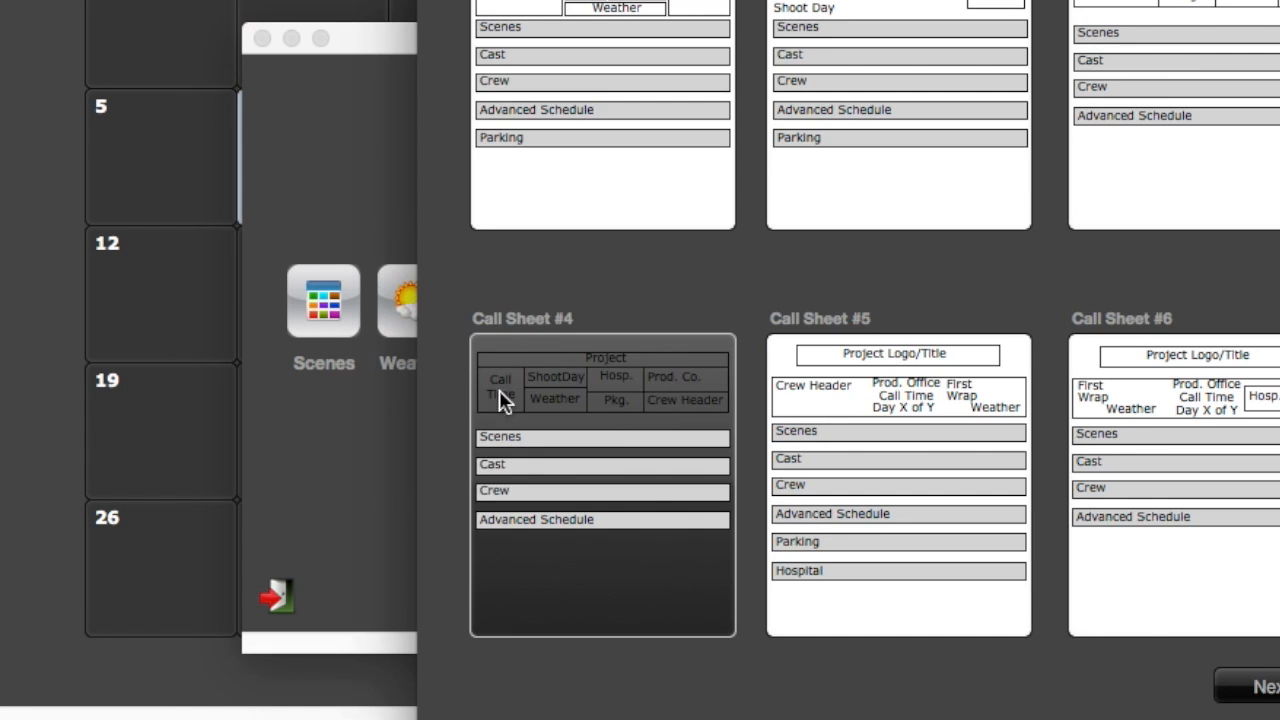
click(606, 166)
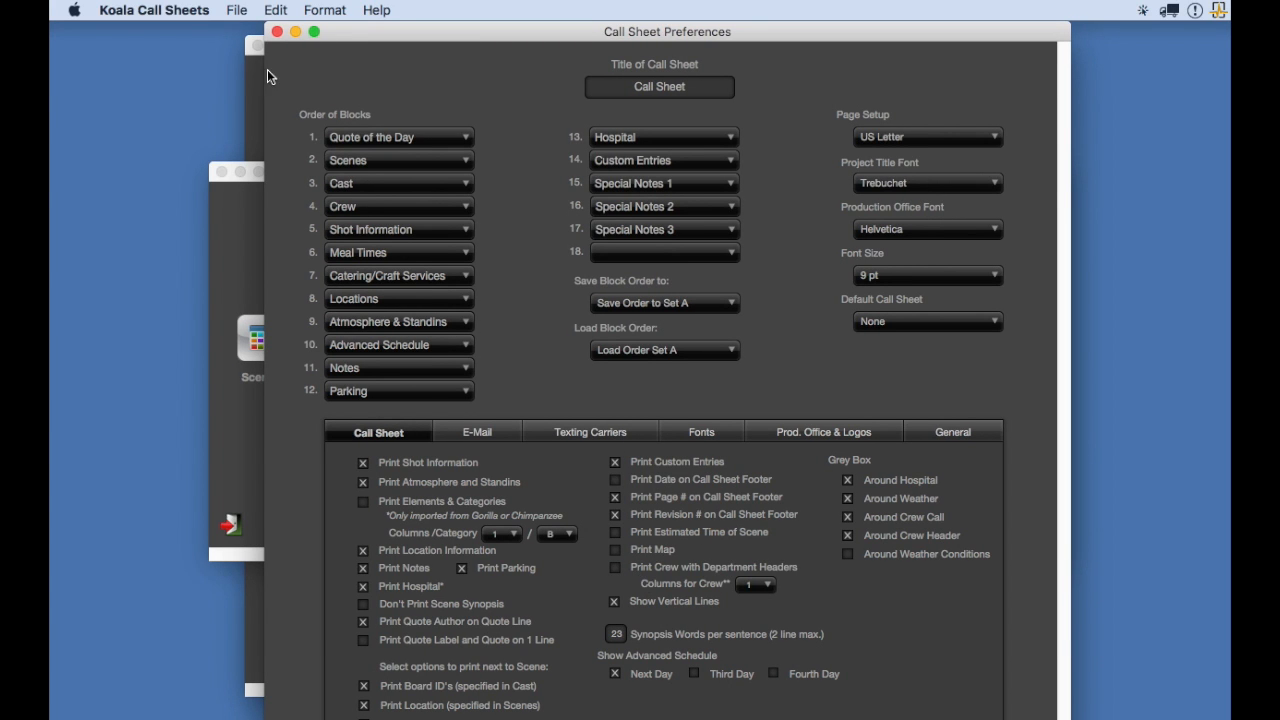
Close the preferences and regenerate the July 6 call sheet from the Call Sheet #1 template
click(277, 32)
click(385, 443)
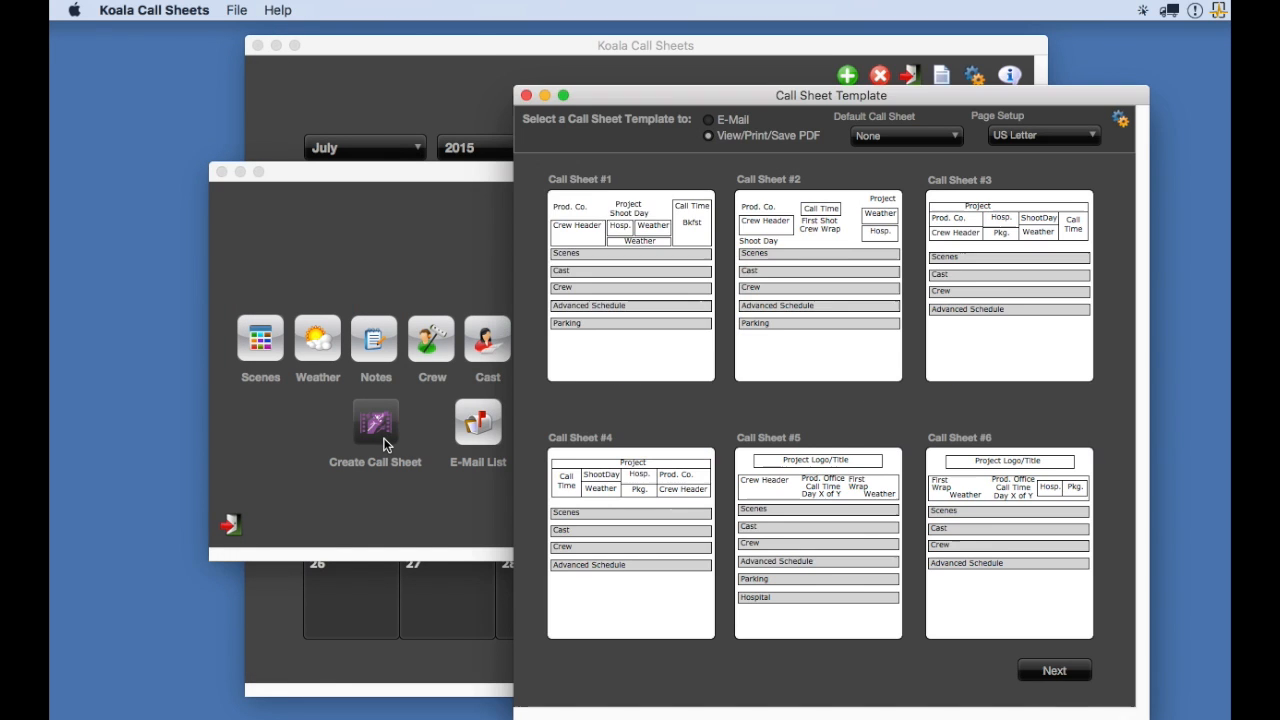
double_click(686, 329)
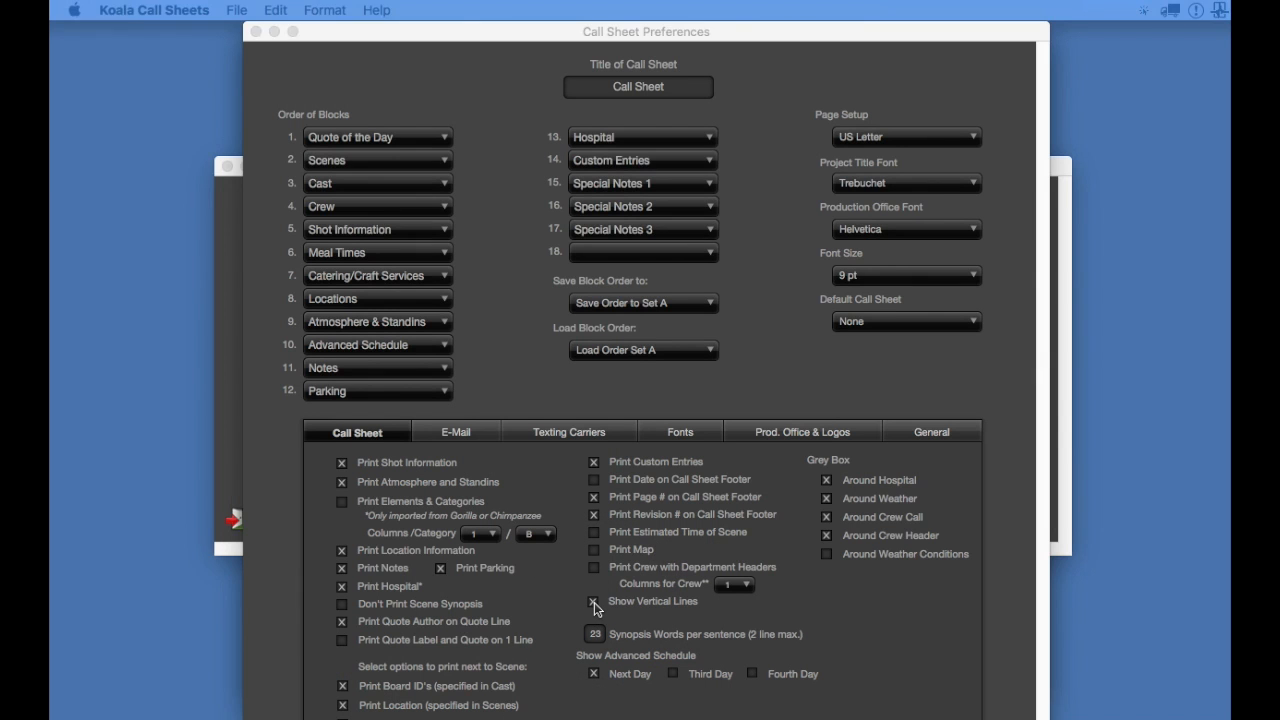
Turn off vertical lines in the call sheet preferences and create the July 6 call sheet with the Call Sheet #1 template
click(594, 602)
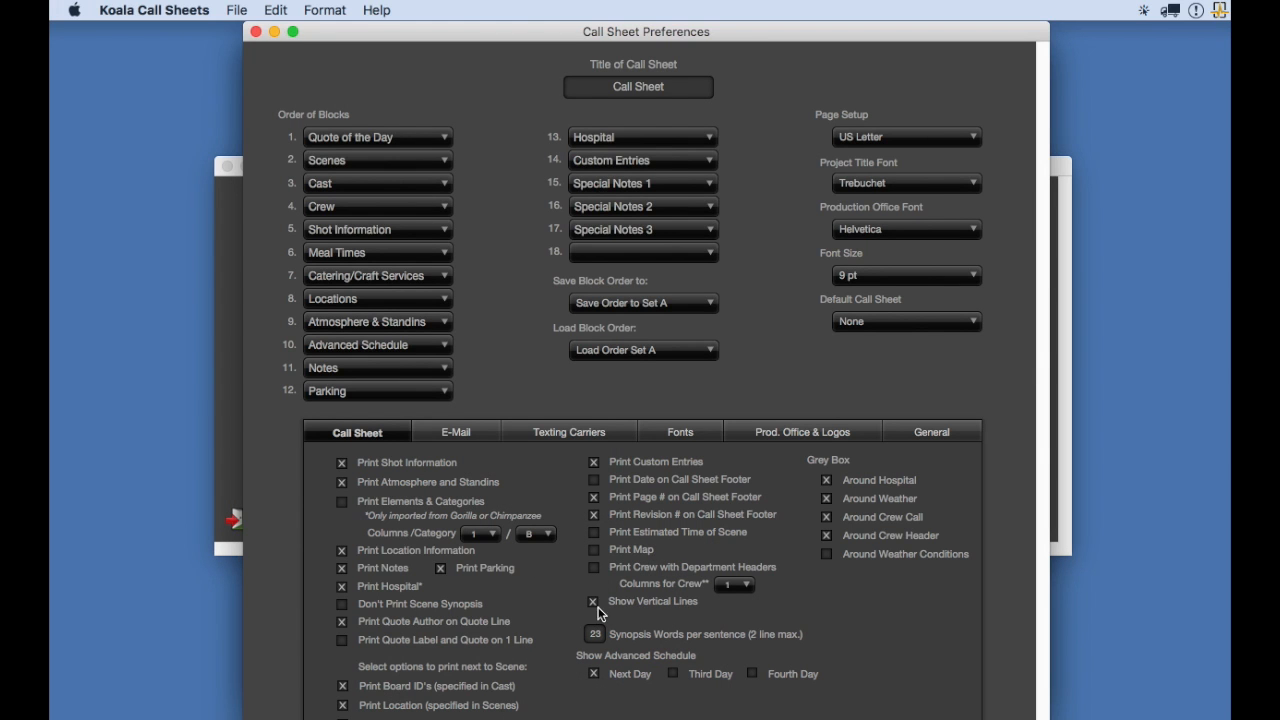
click(256, 32)
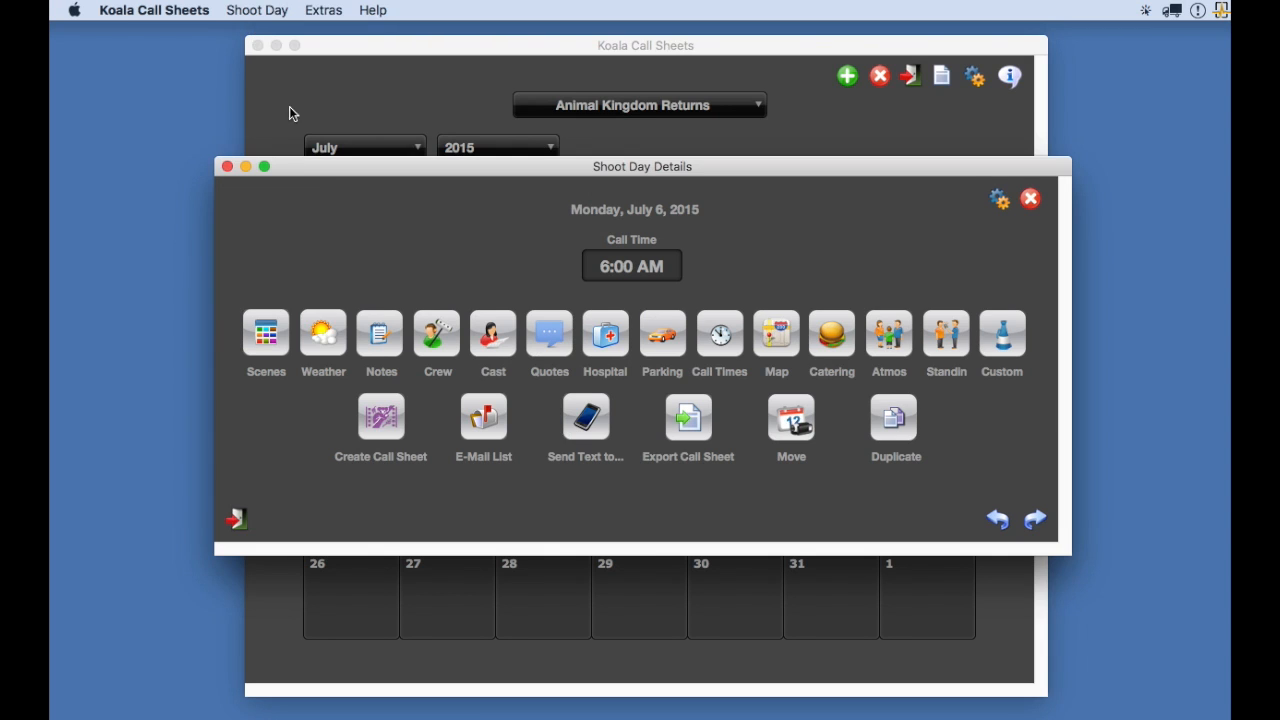
click(382, 414)
click(606, 282)
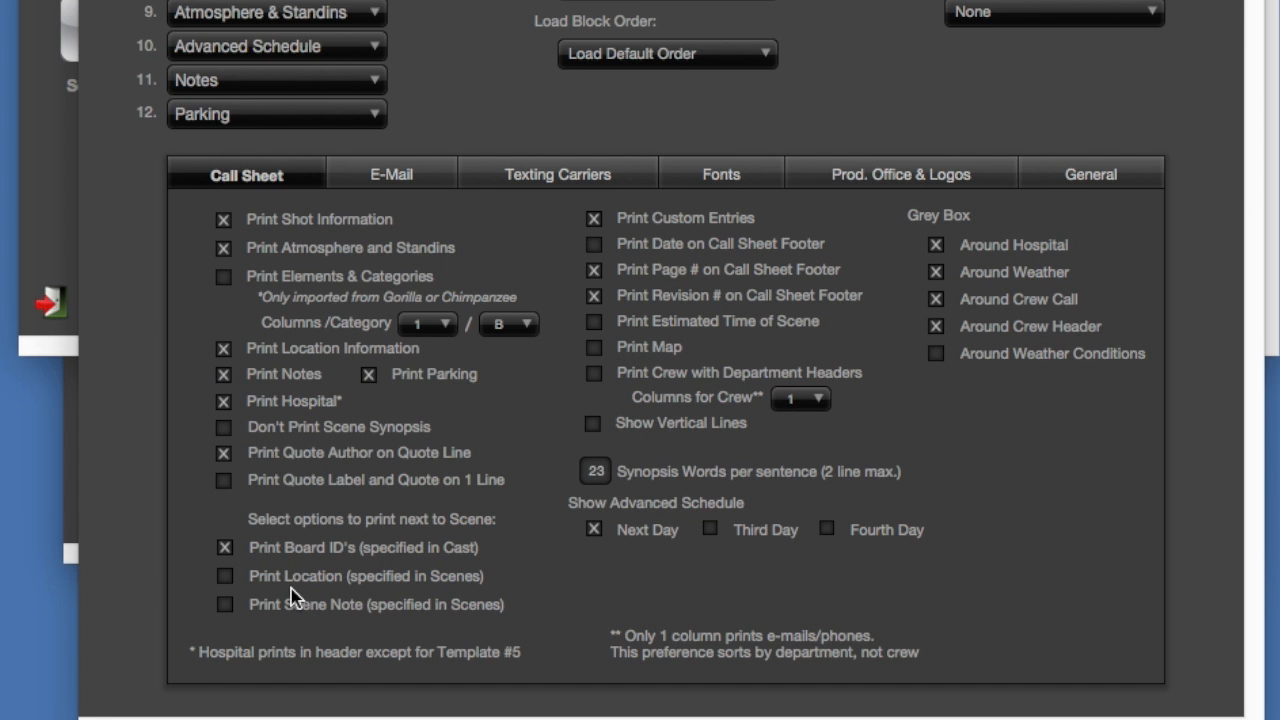
Turn off printing board IDs next to scenes, and toggle the location and scene note print options
click(225, 550)
click(225, 576)
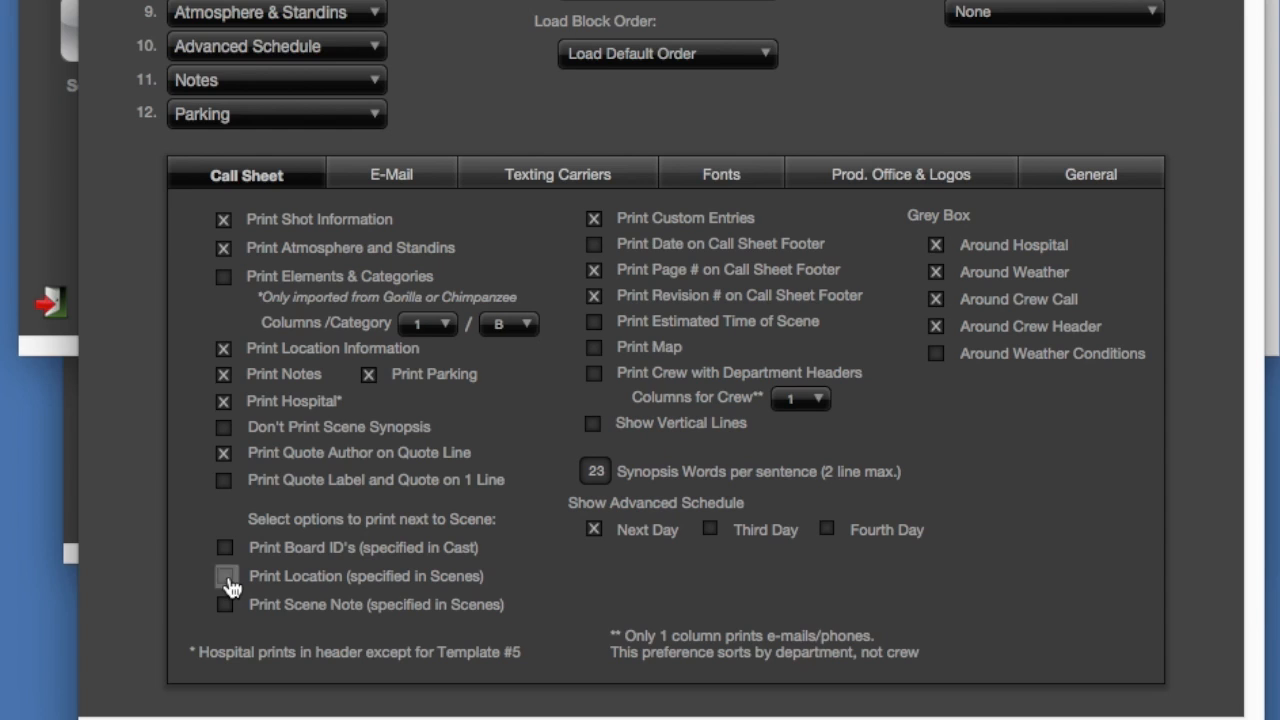
click(225, 604)
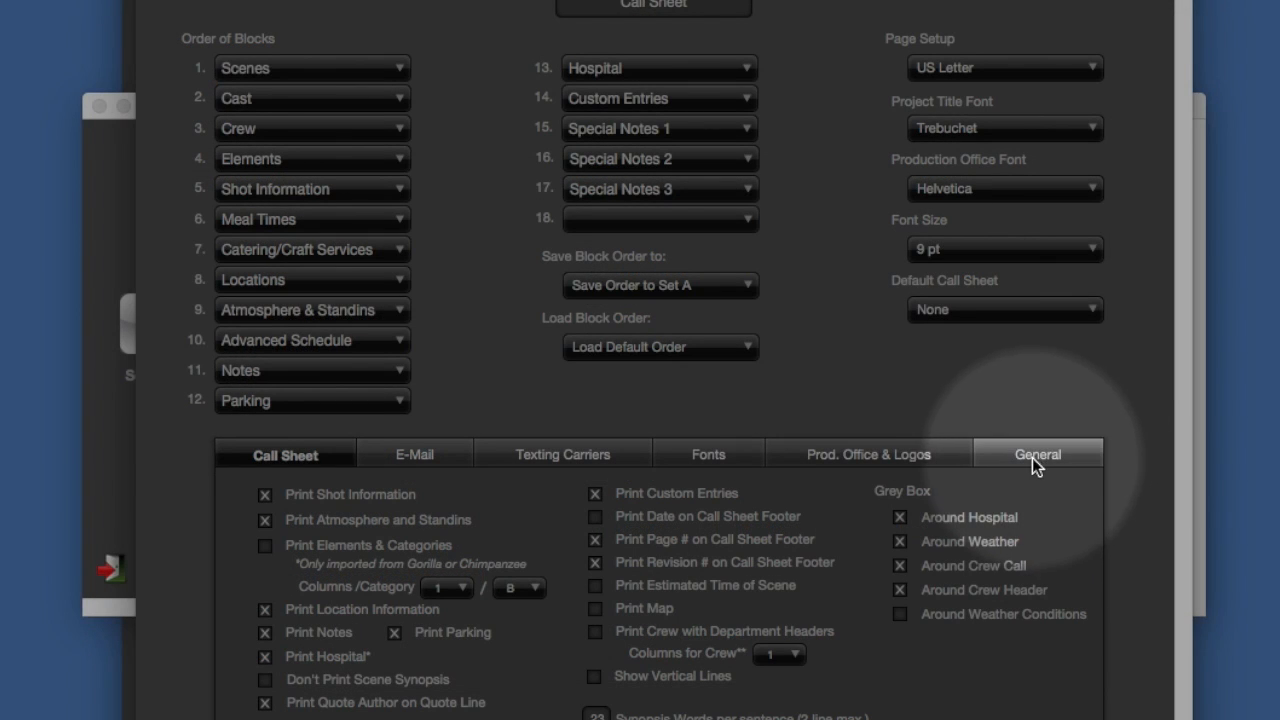
Enable Show Day First for the shoot day format in the general preferences
click(1036, 455)
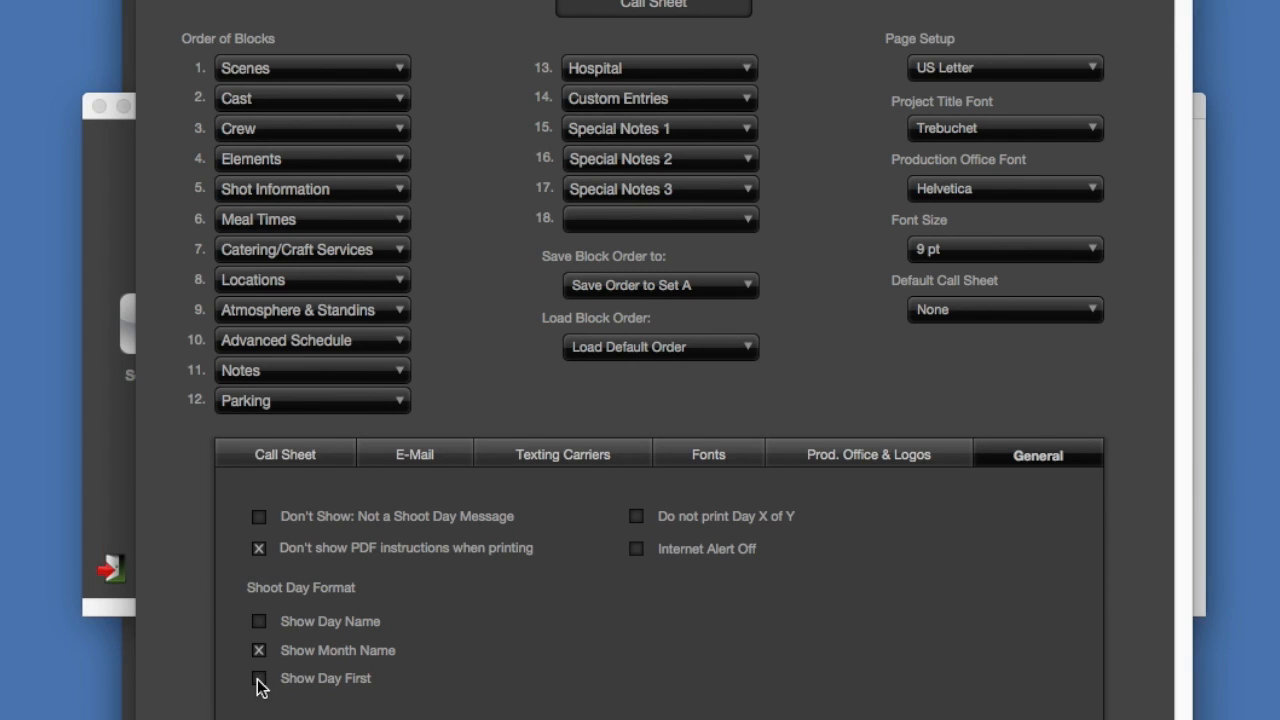
click(258, 680)
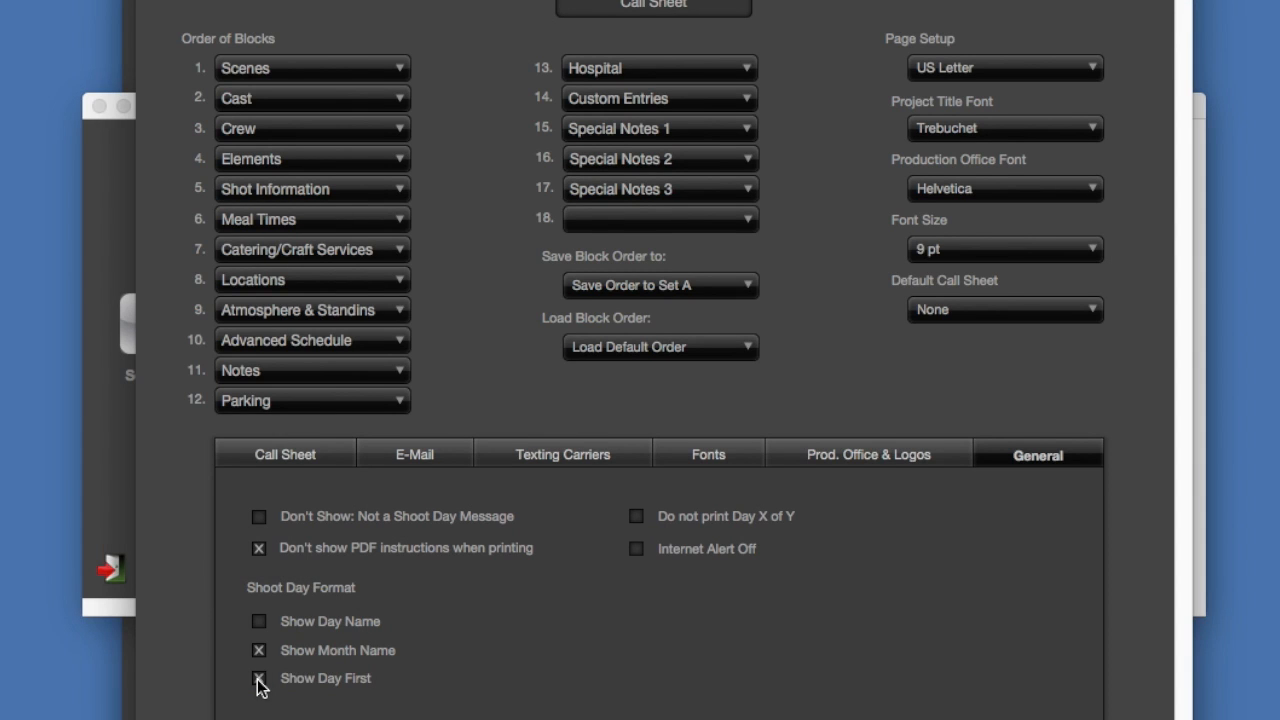